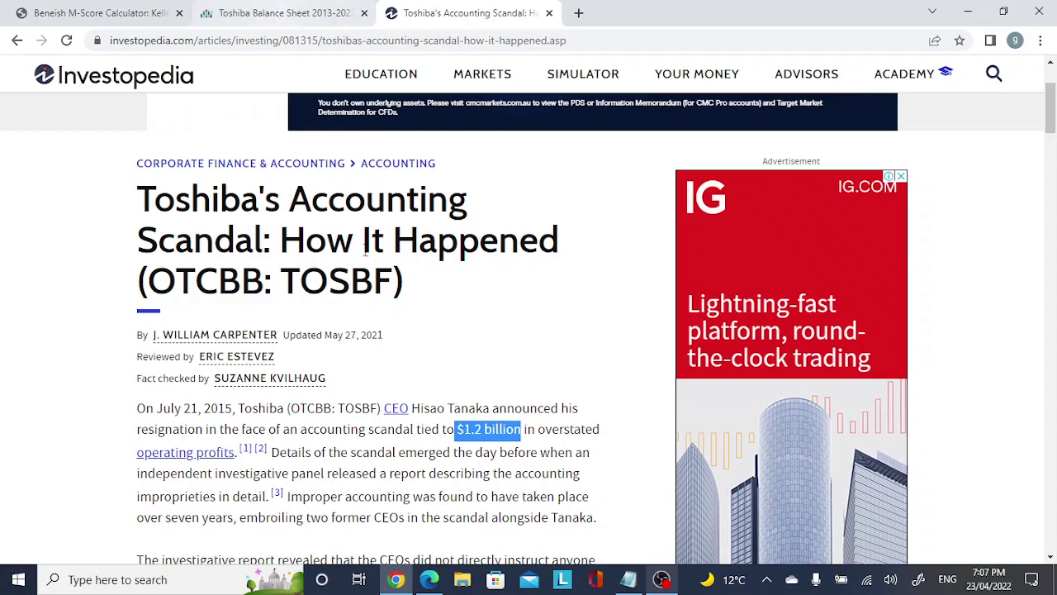
Finish the Toshiba accounting scandal article and bring up Toshiba's Macrotrends balance sheet
click(397, 449)
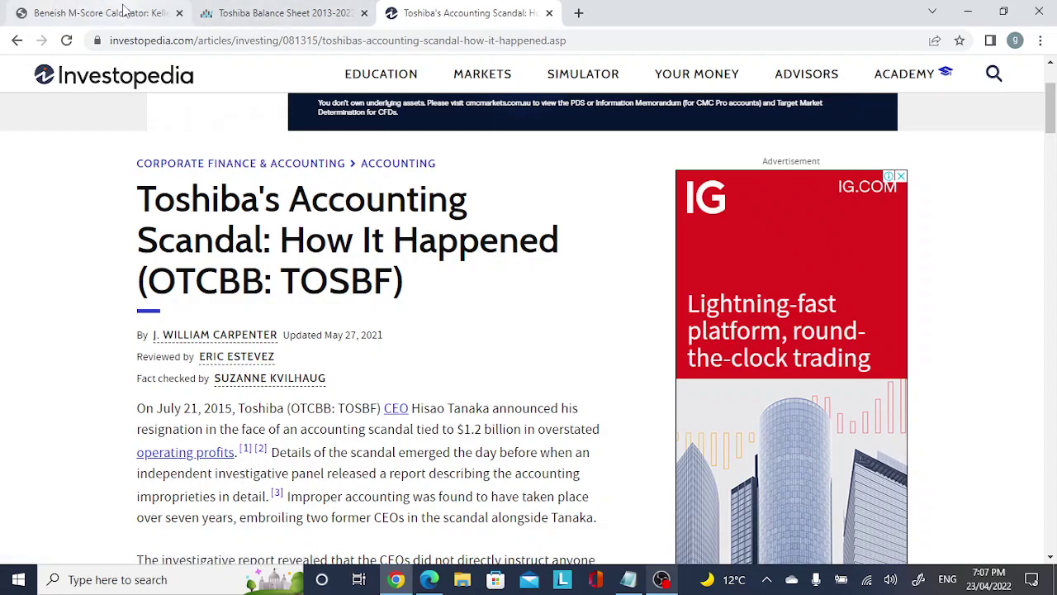
click(256, 12)
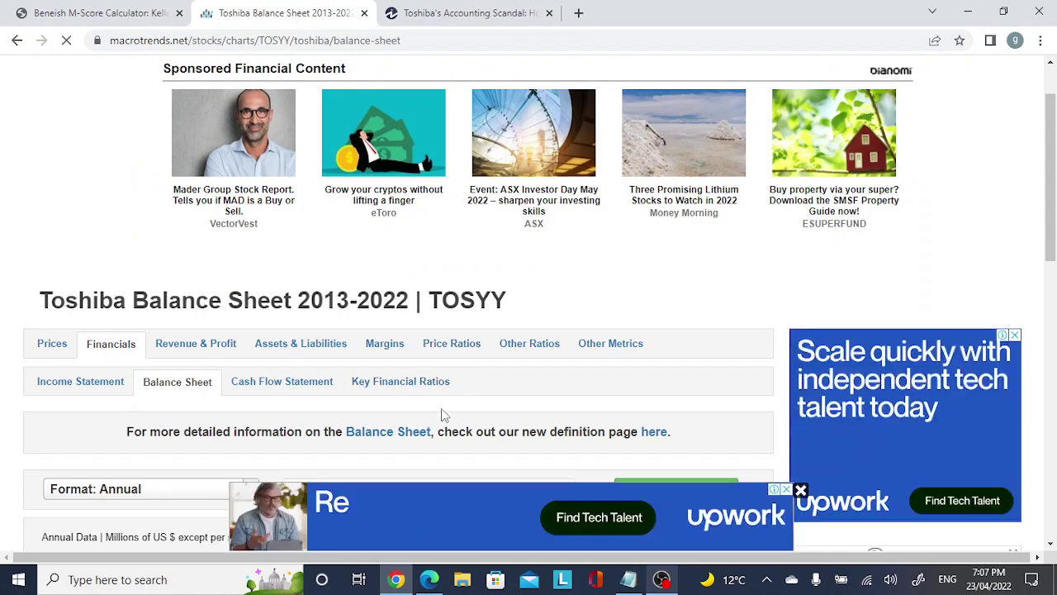
Dismiss the ad, review Toshiba's 2014 and 2013 balance sheet columns, then go to the M-Score calculator
click(800, 490)
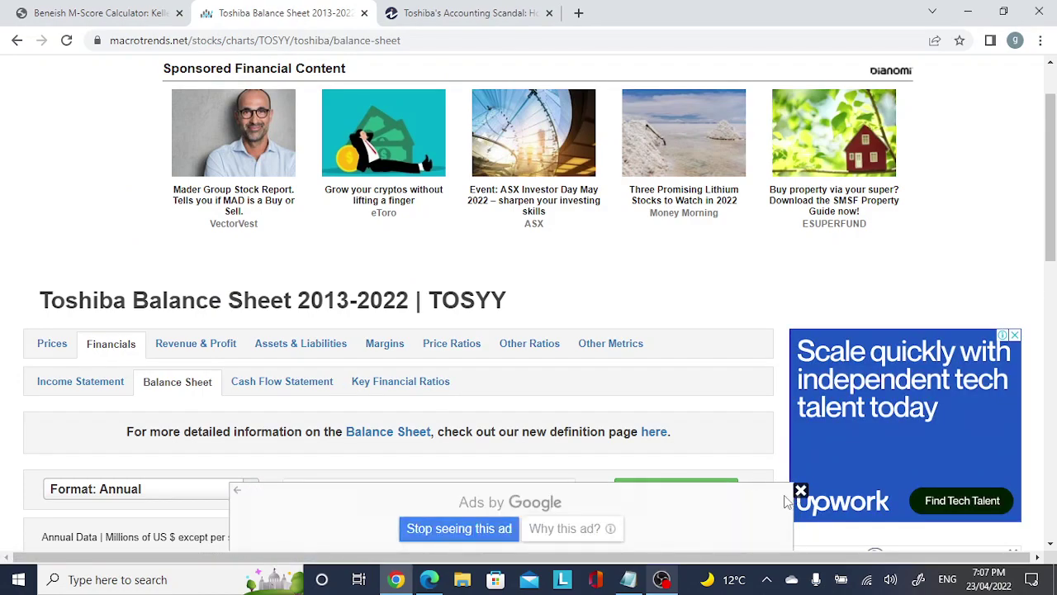
scroll(723, 431, down, 2)
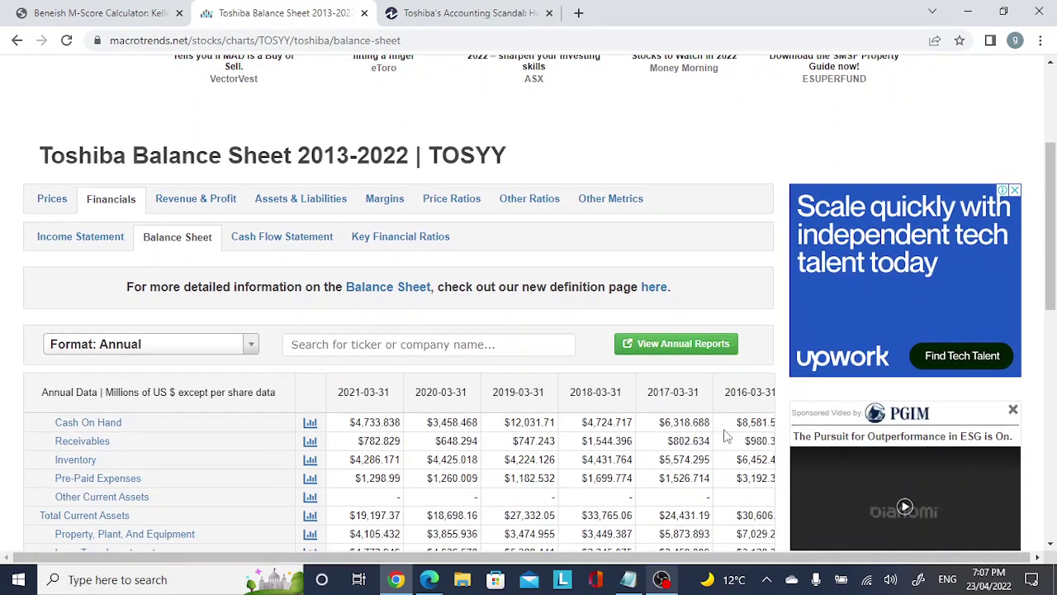
scroll(723, 435, down, 2)
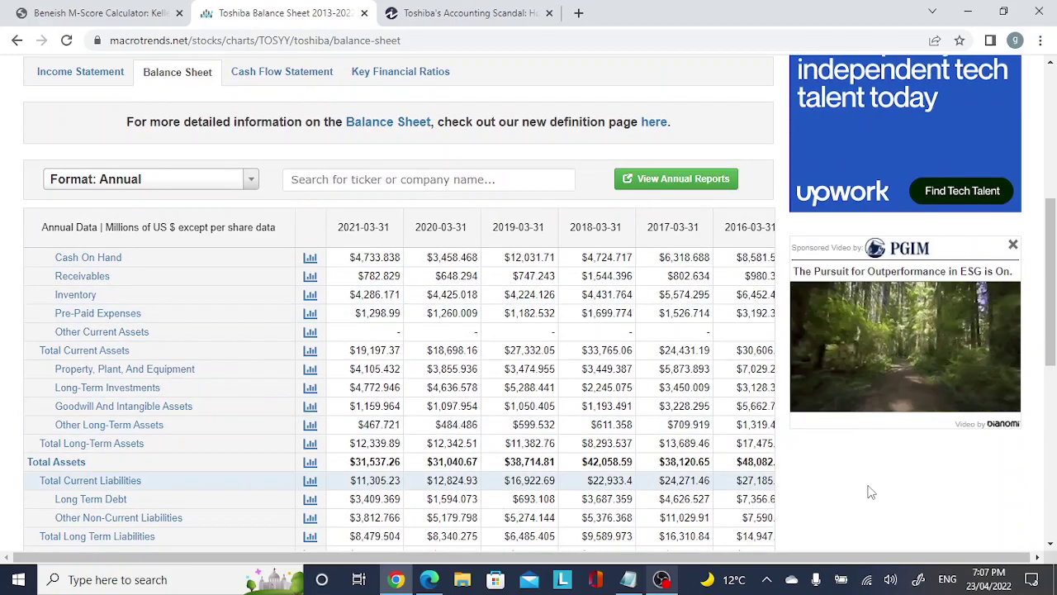
scroll(869, 492, down, 5)
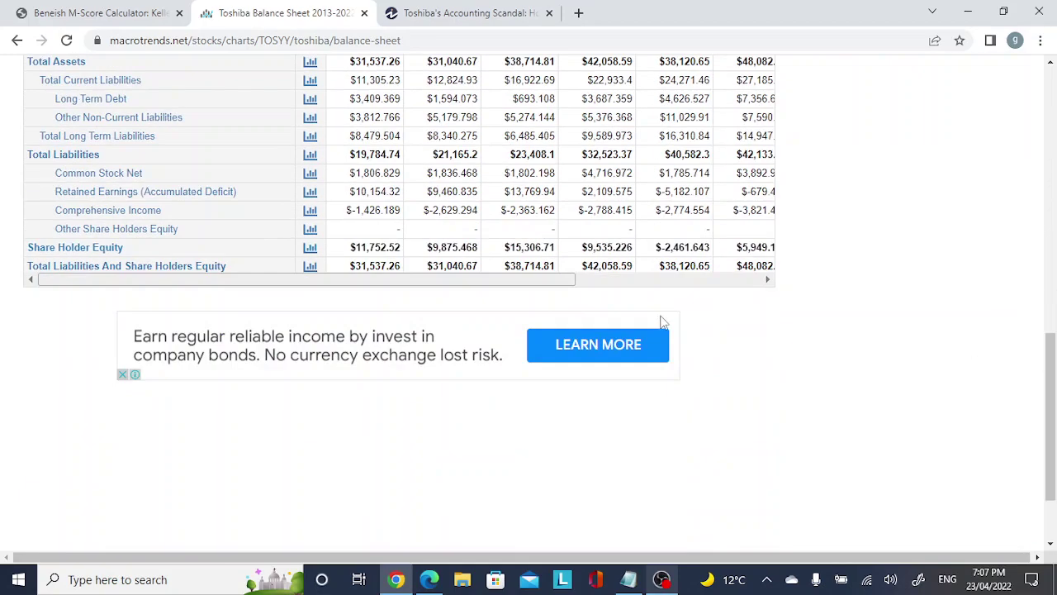
drag(547, 281, 771, 281)
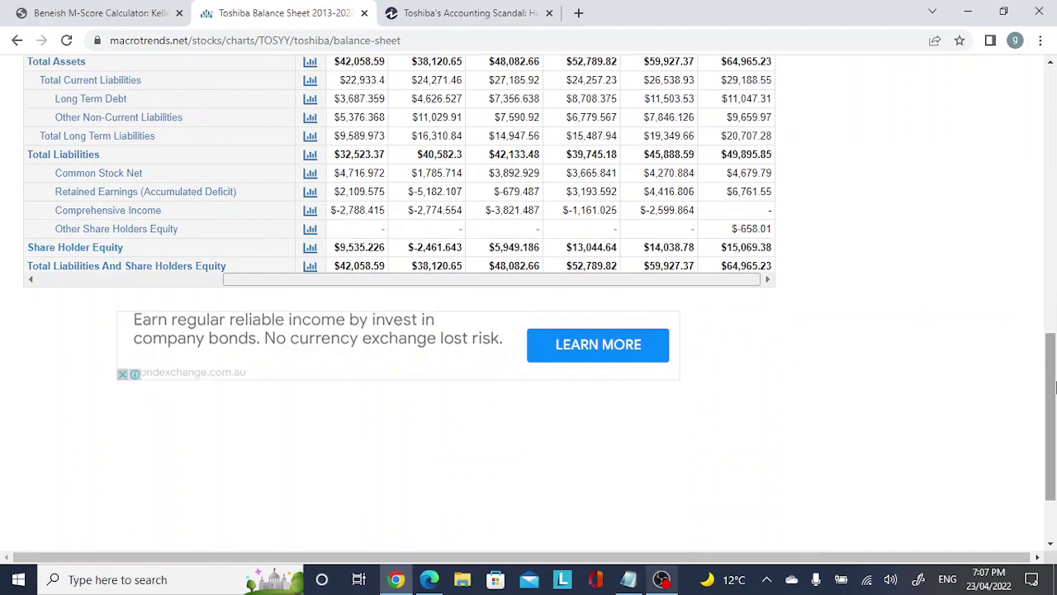
drag(1054, 386, 1053, 262)
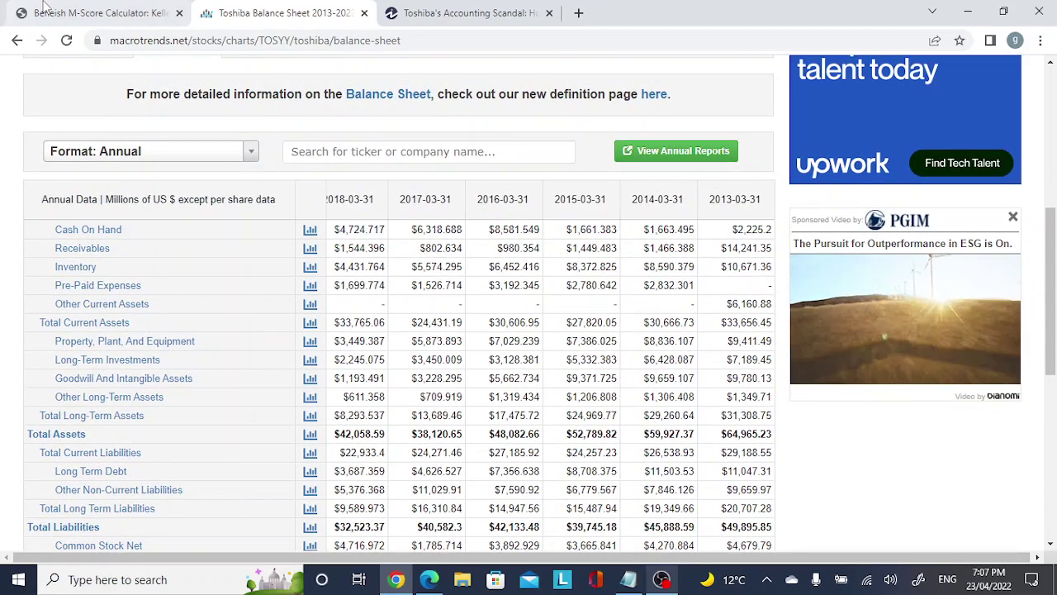
click(105, 10)
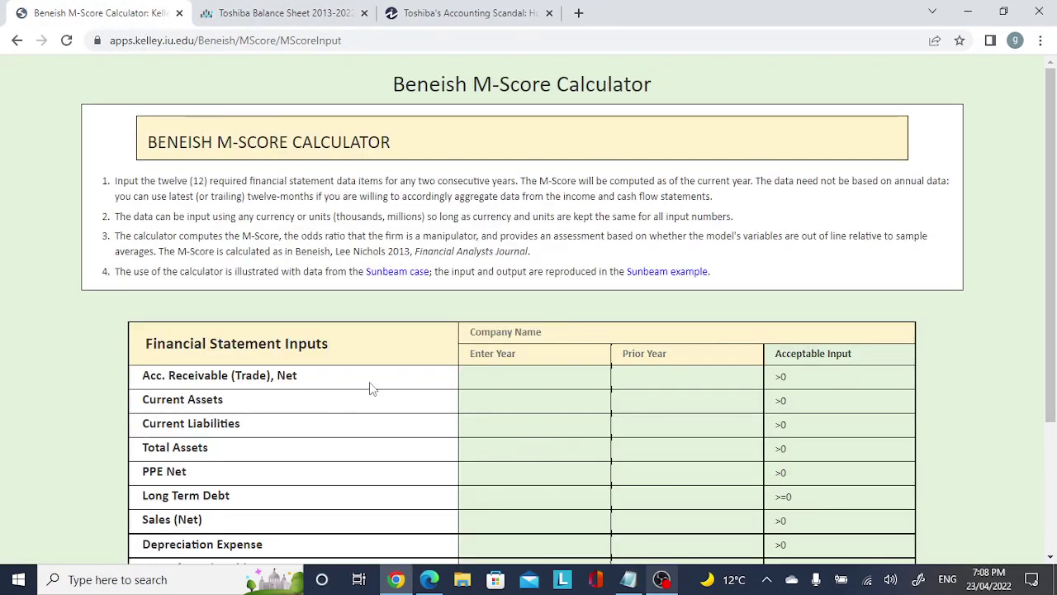
Set the calculator's current year to 2014
click(498, 353)
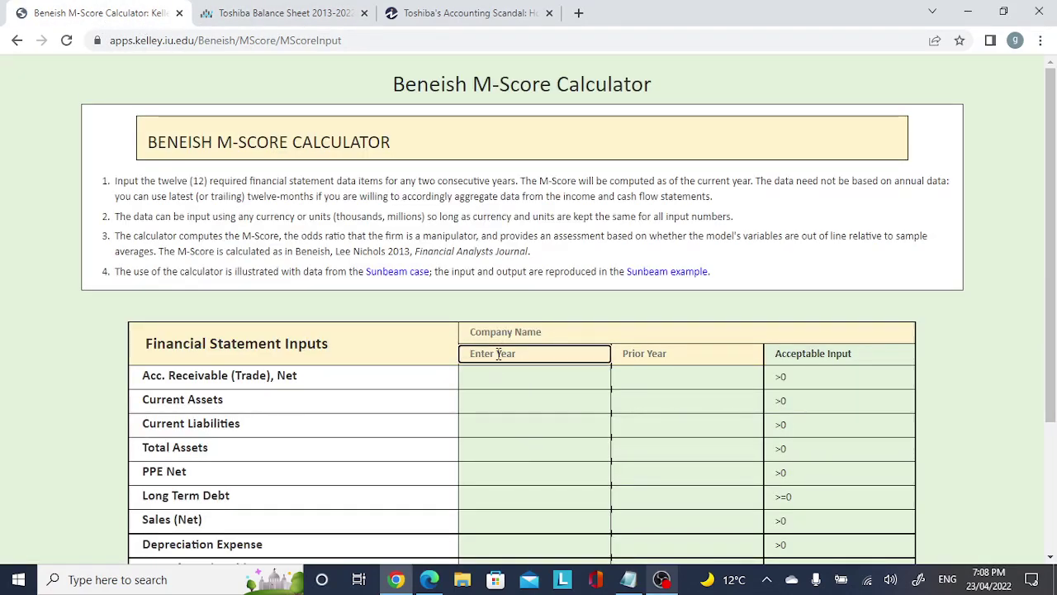
text(2014)
key(Tab)
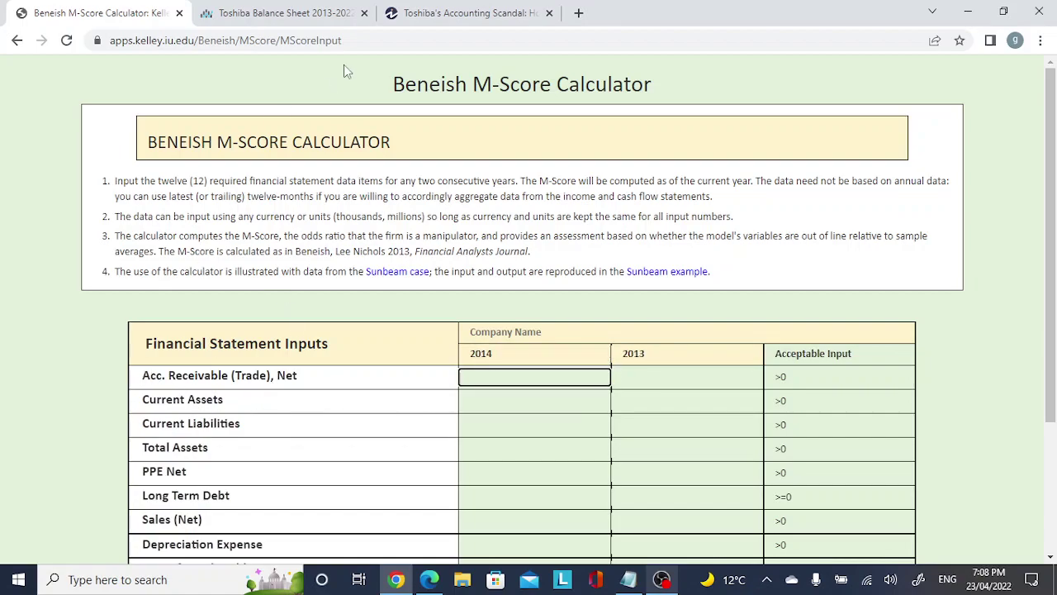
Enter accounts receivable of 14241 for 2013 and 1466 for 2014 from the balance sheet
click(282, 11)
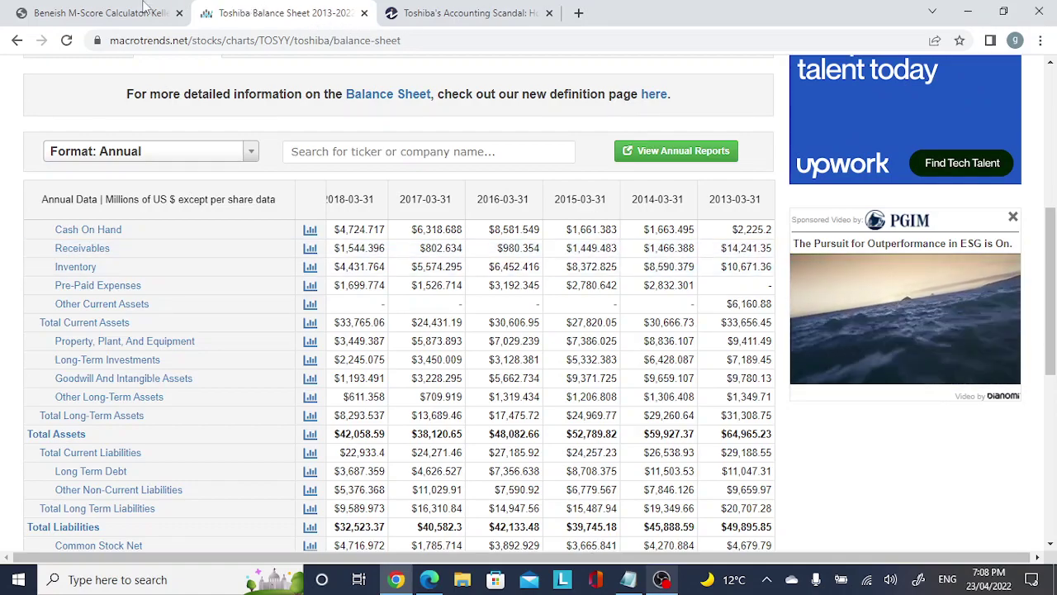
click(100, 12)
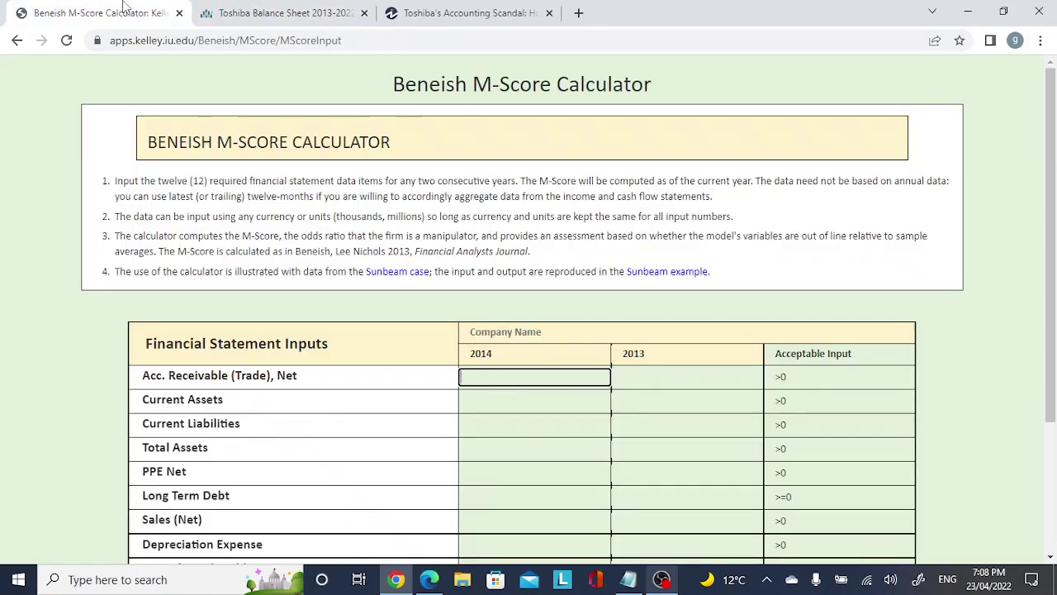
click(652, 373)
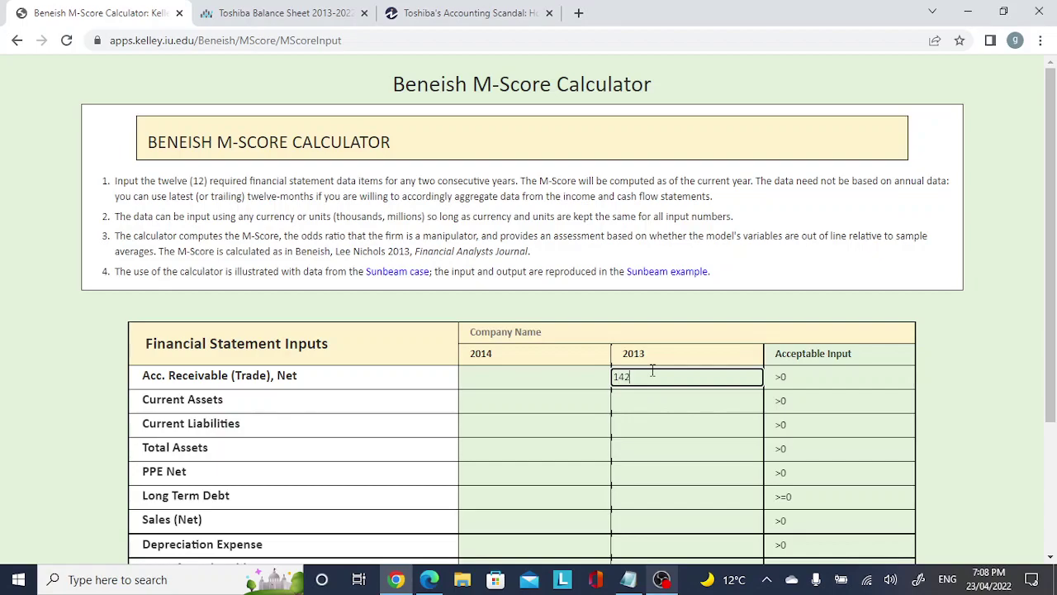
text(14241)
click(557, 378)
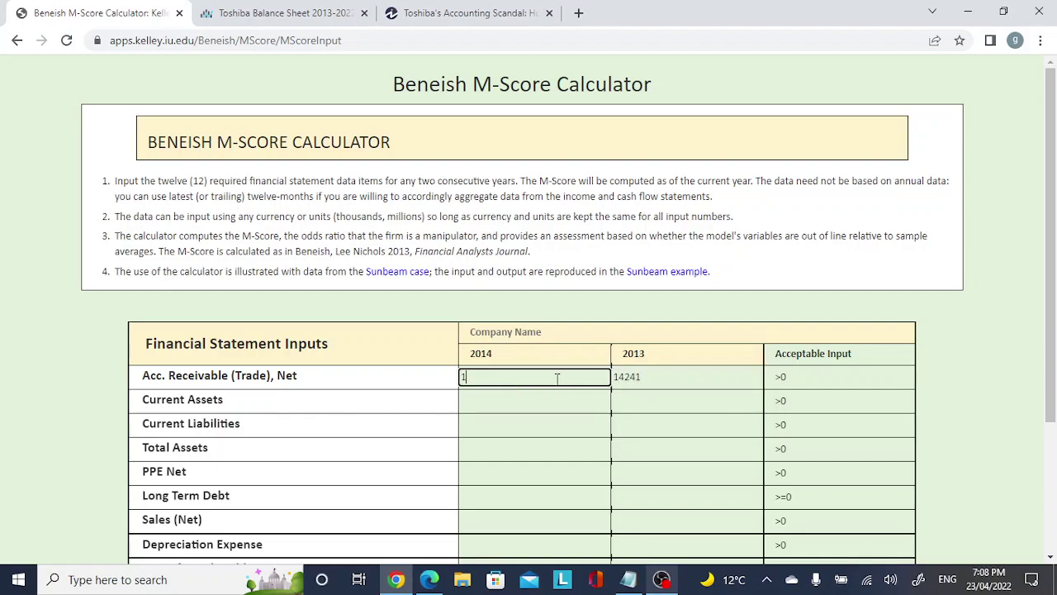
text(1466)
click(285, 13)
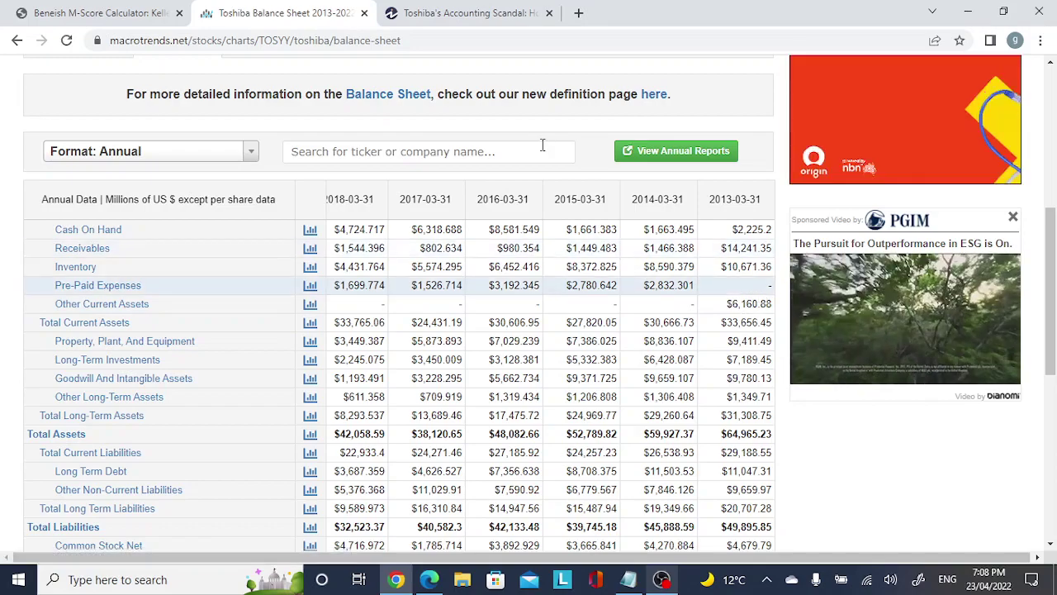
key(ctrl+shift+Tab)
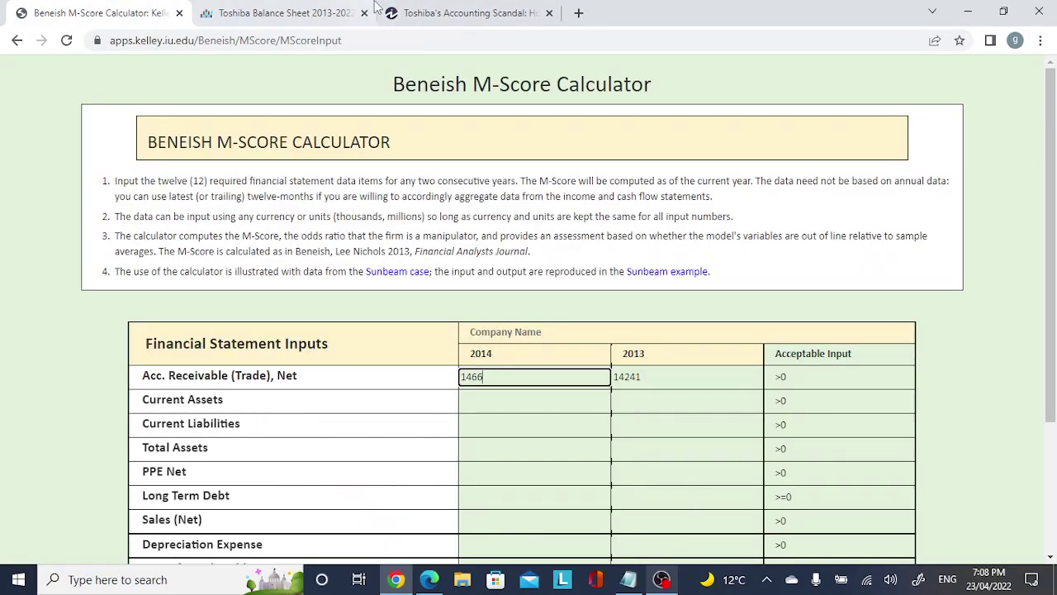
key(ctrl+Tab)
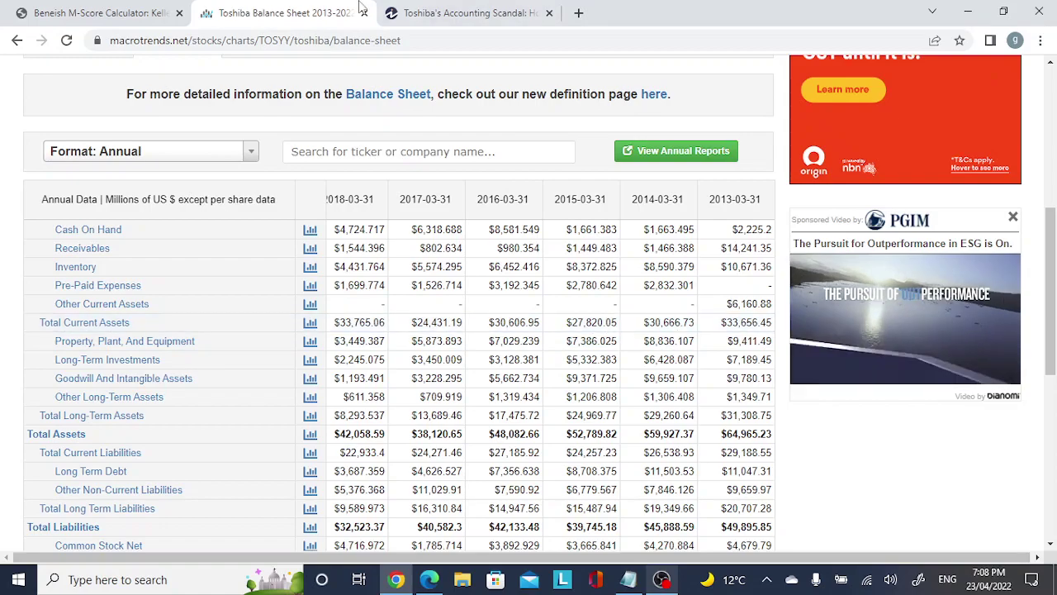
key(ctrl+shift+Tab)
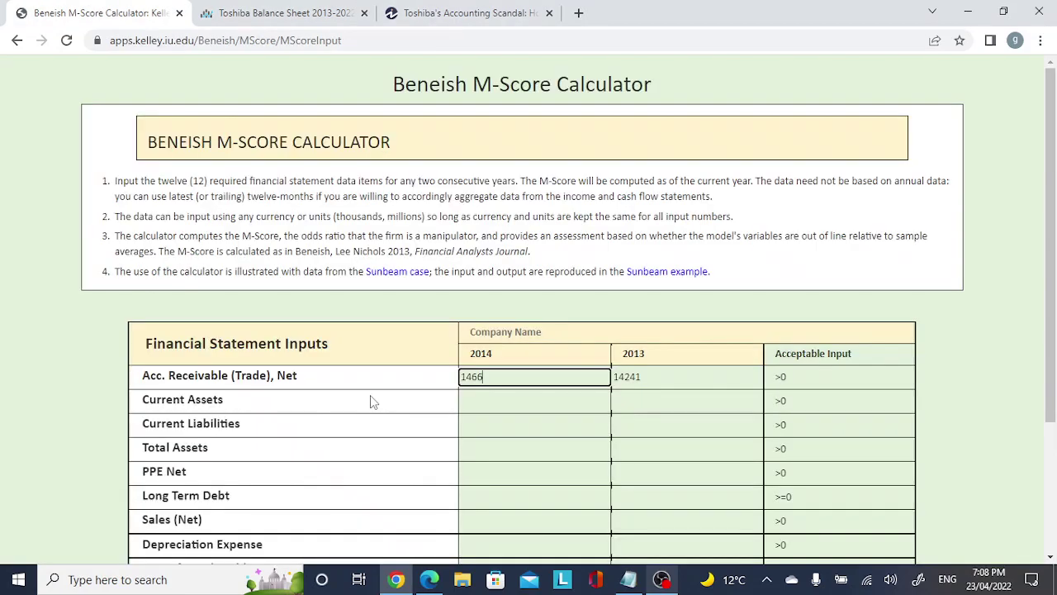
click(507, 400)
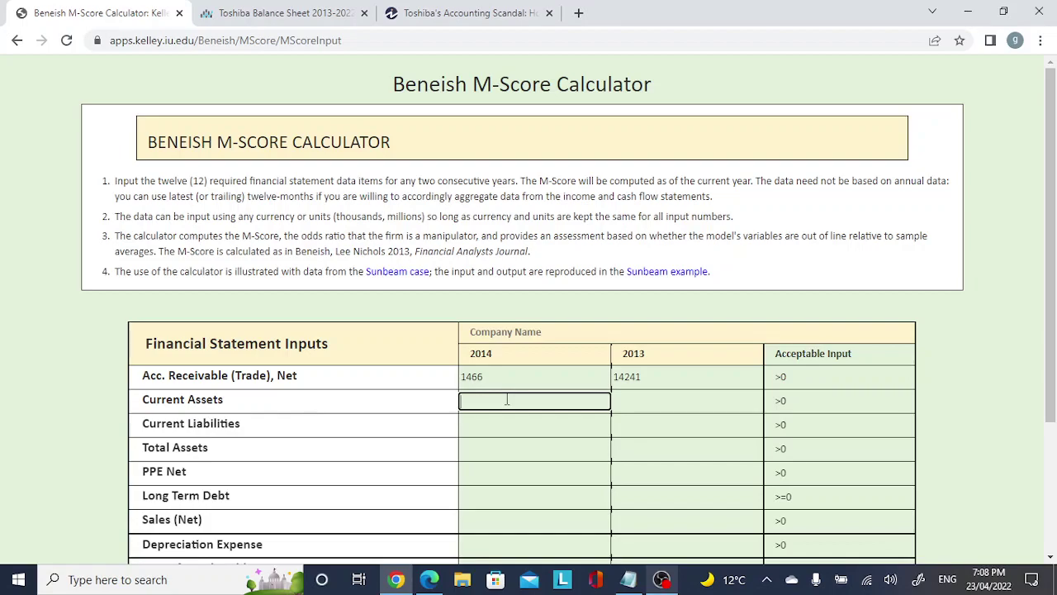
Enter 2013 current assets of 33656 and look up the 2014 figure
click(652, 405)
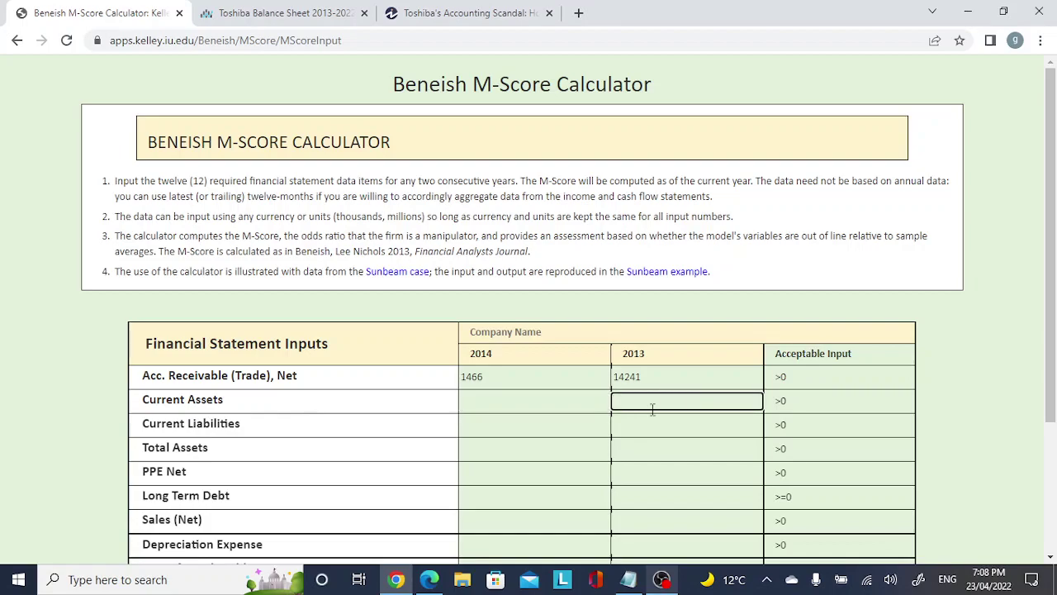
text(33656)
click(533, 400)
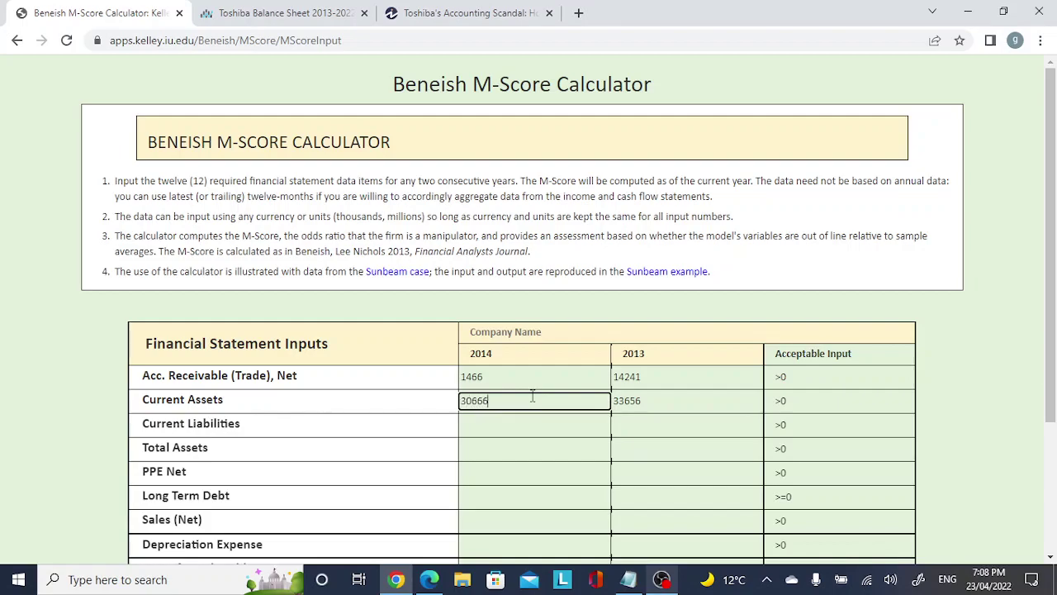
click(302, 23)
key(ctrl+shift+Tab)
Enter current liabilities of 29188 for 2013 and the 2014 value from the balance sheet
key(ctrl+Tab)
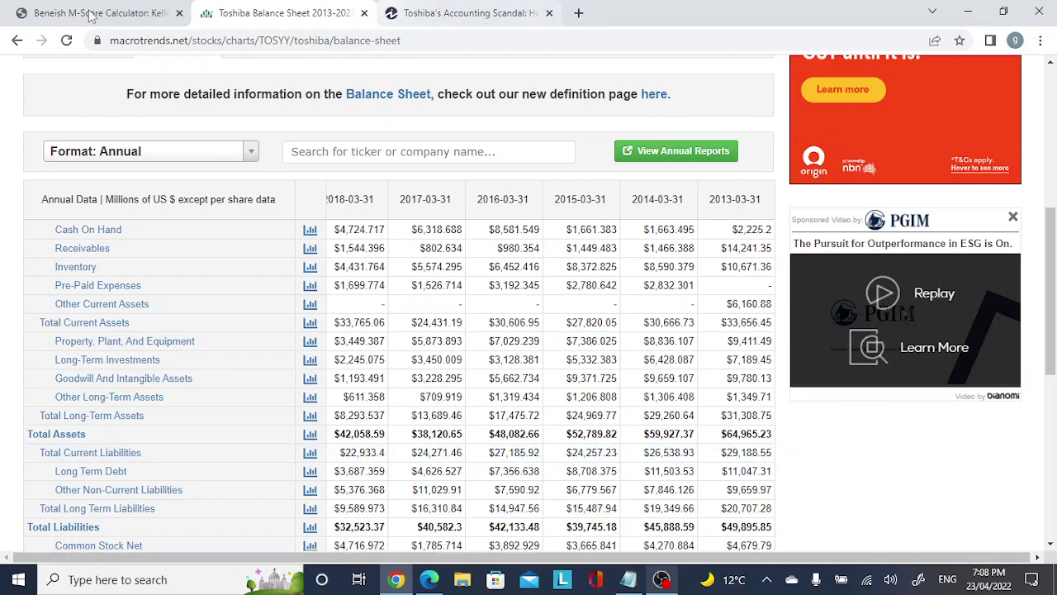
key(ctrl+shift+Tab)
click(648, 426)
text(291)
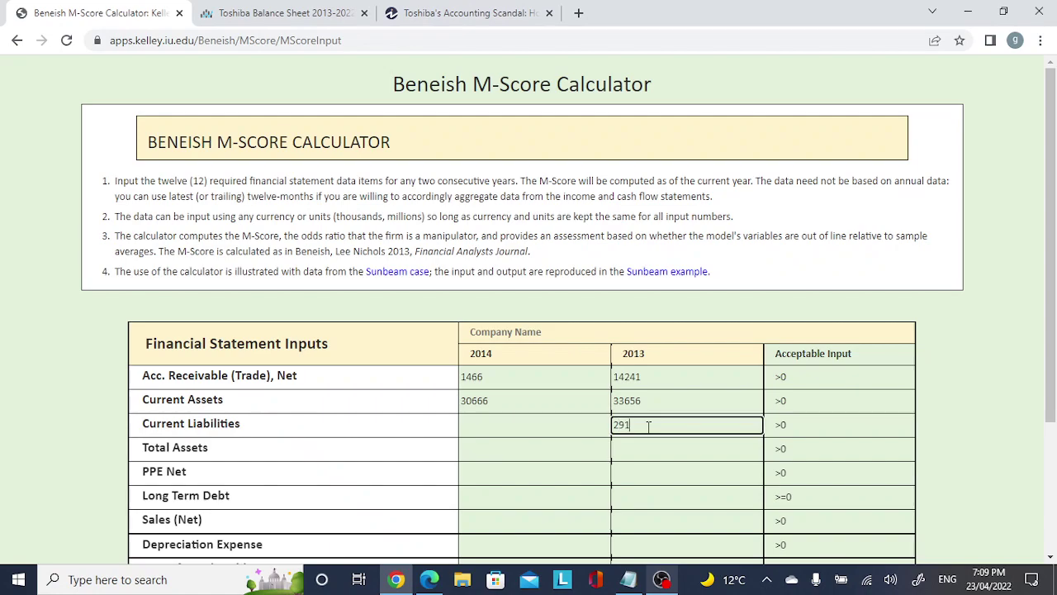
text(88)
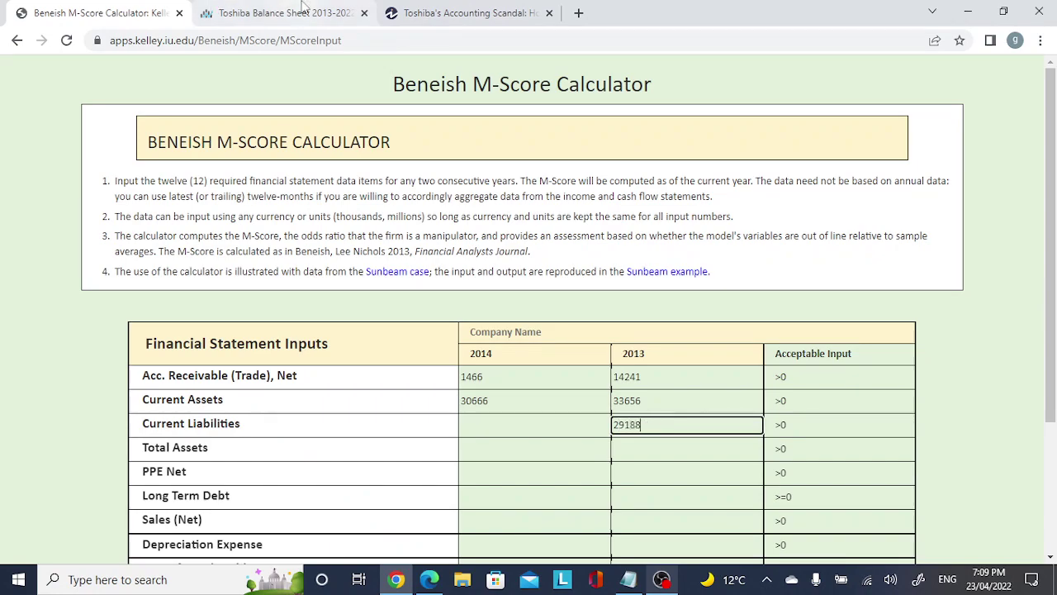
key(ctrl+Tab)
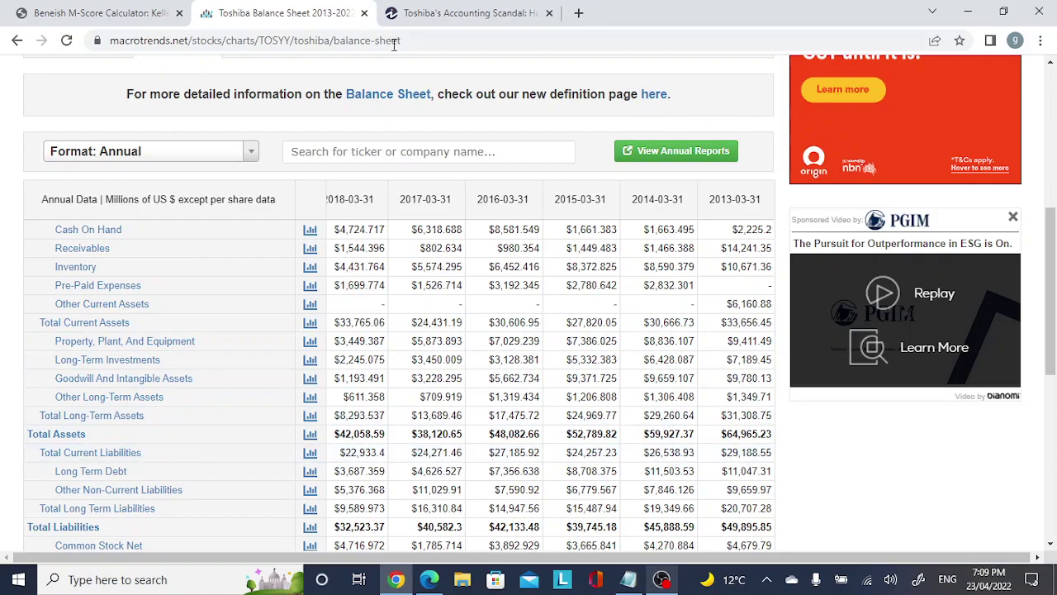
key(ctrl+shift+Tab)
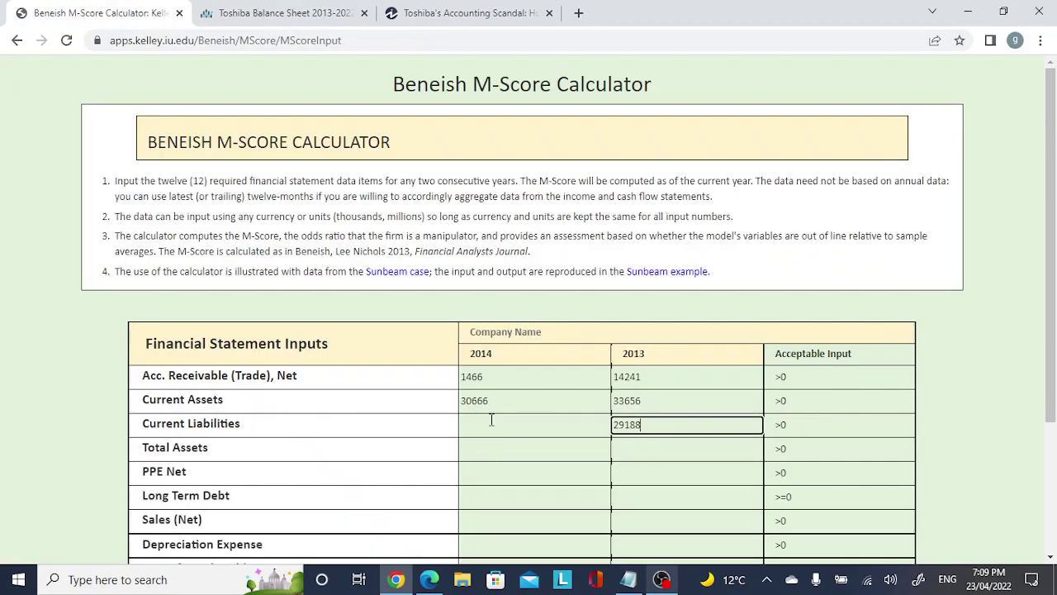
click(491, 422)
text(26538)
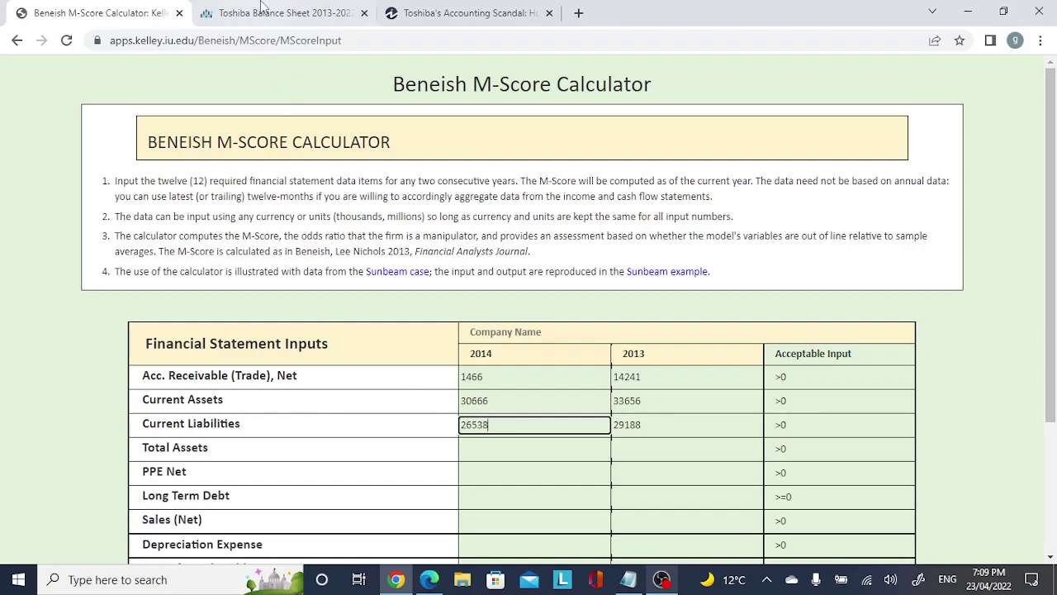
Fill in the 2013 and 2014 total assets from Toshiba's balance sheet
click(289, 15)
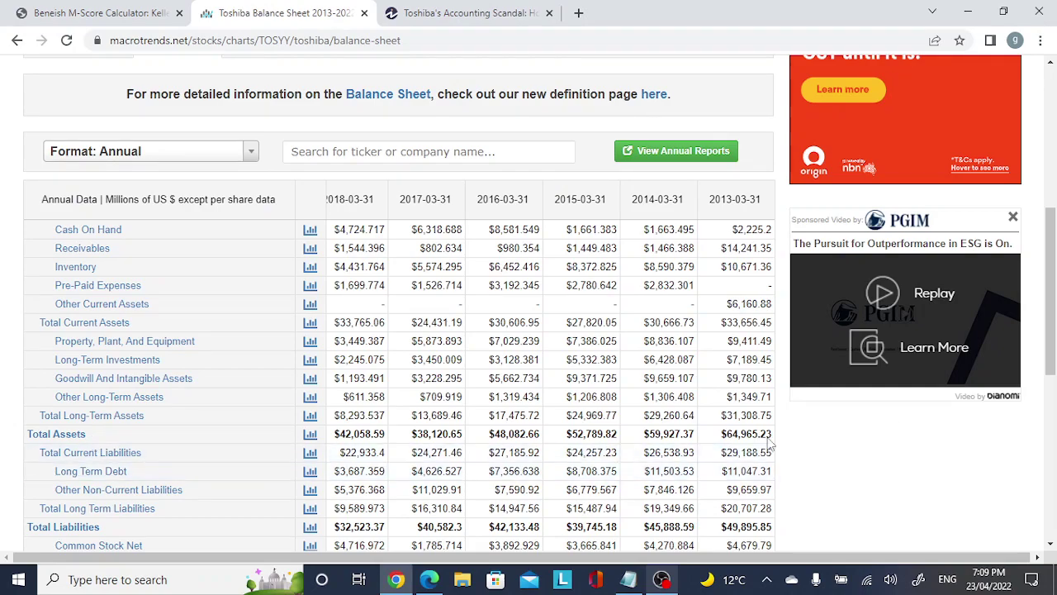
click(100, 13)
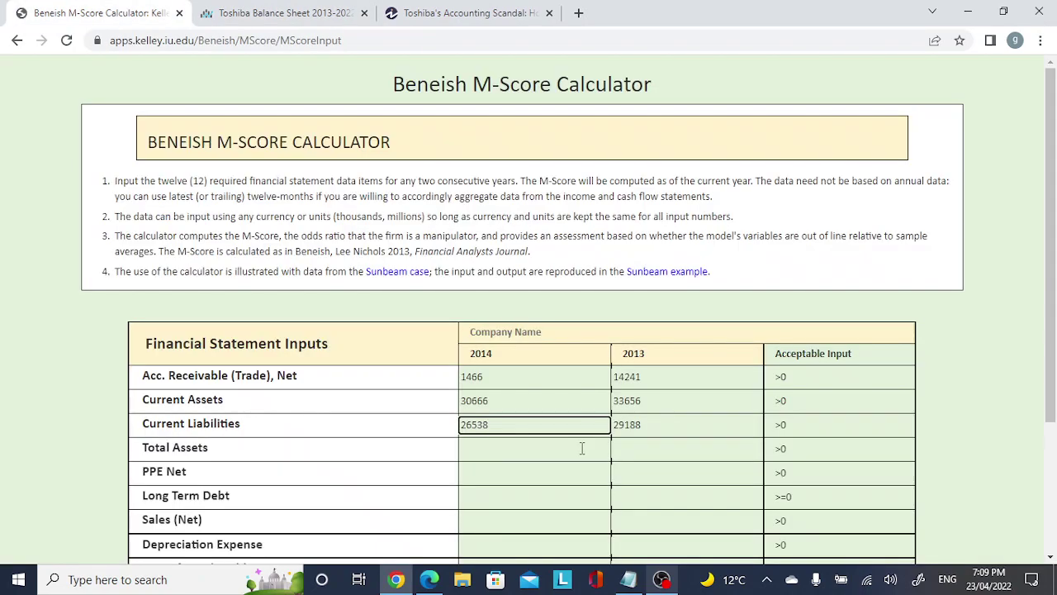
click(650, 453)
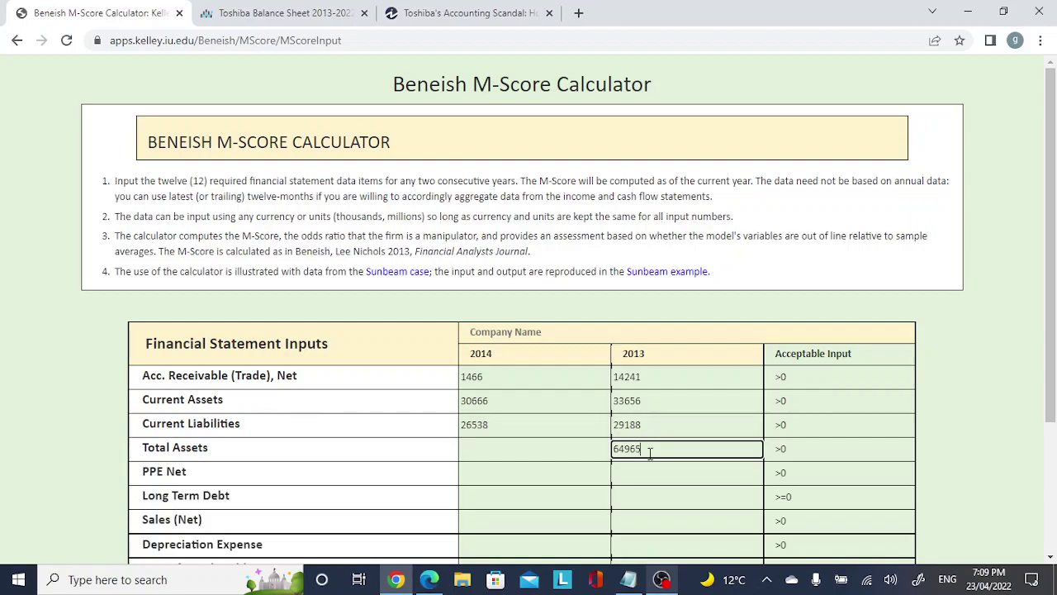
click(281, 13)
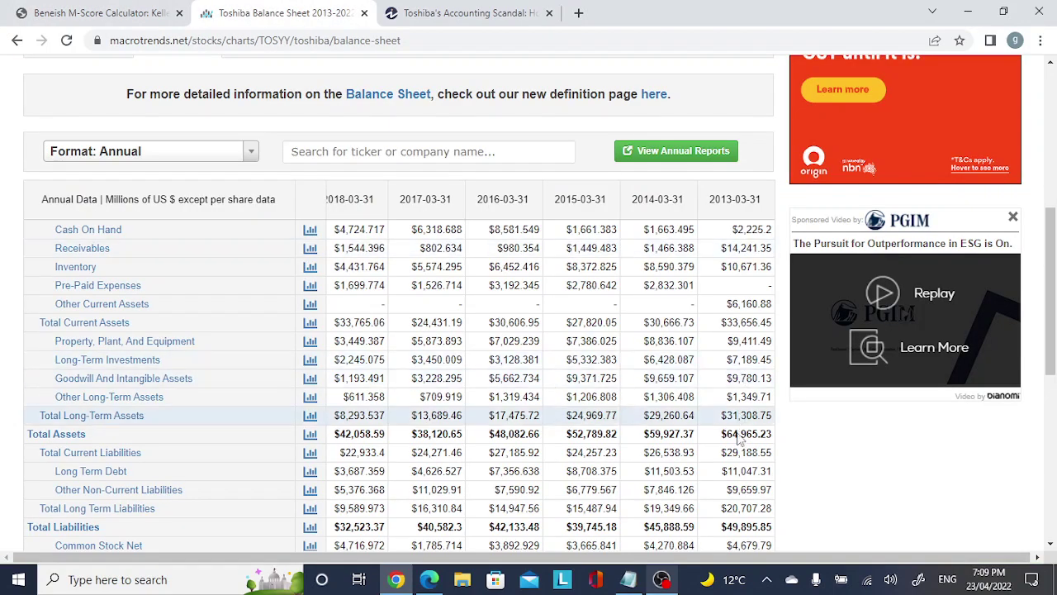
click(99, 14)
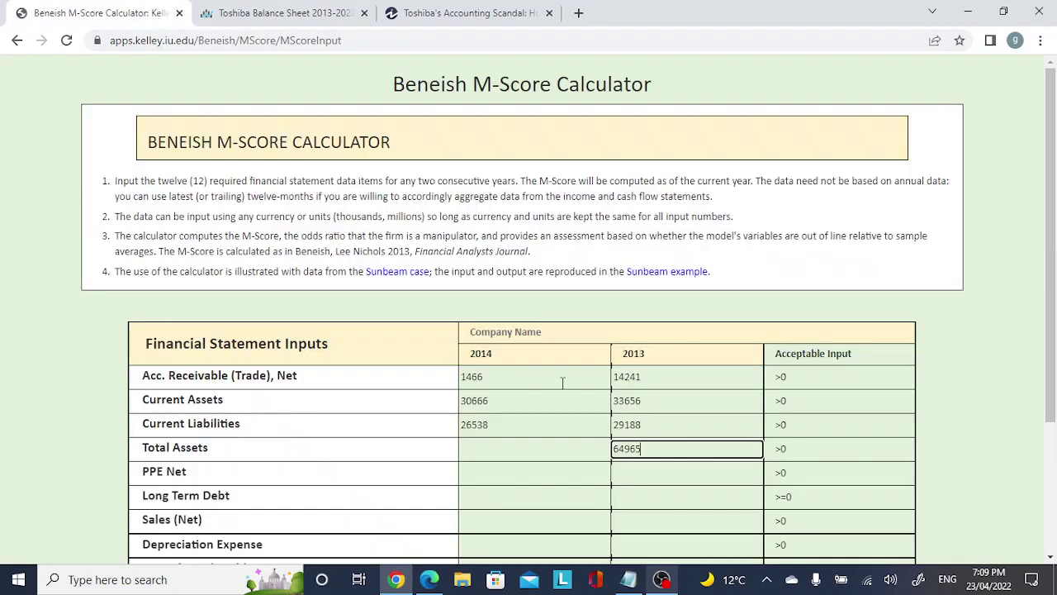
click(520, 444)
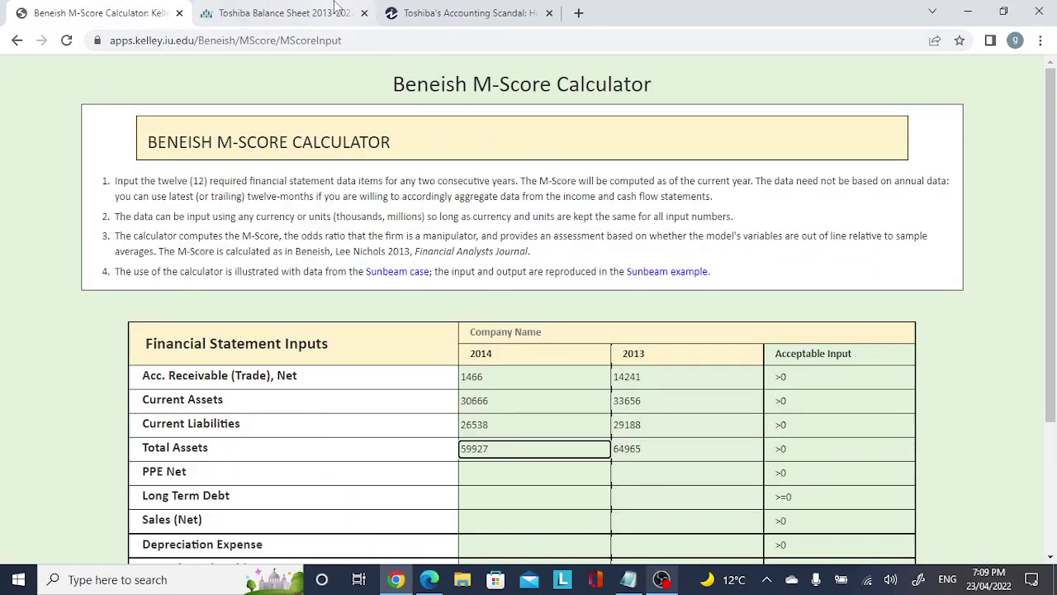
click(281, 14)
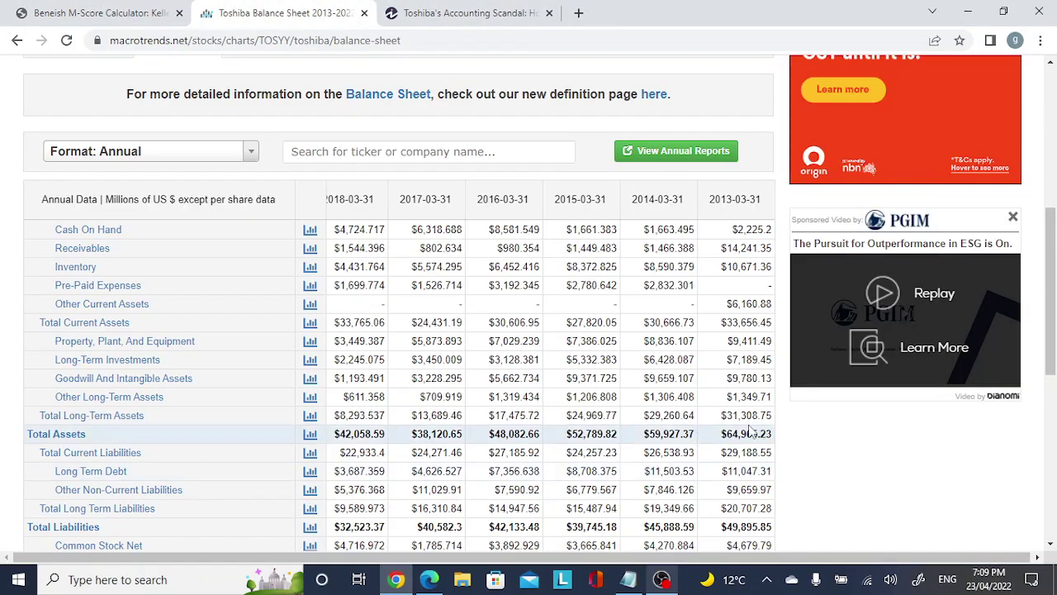
key(ctrl+shift+Tab)
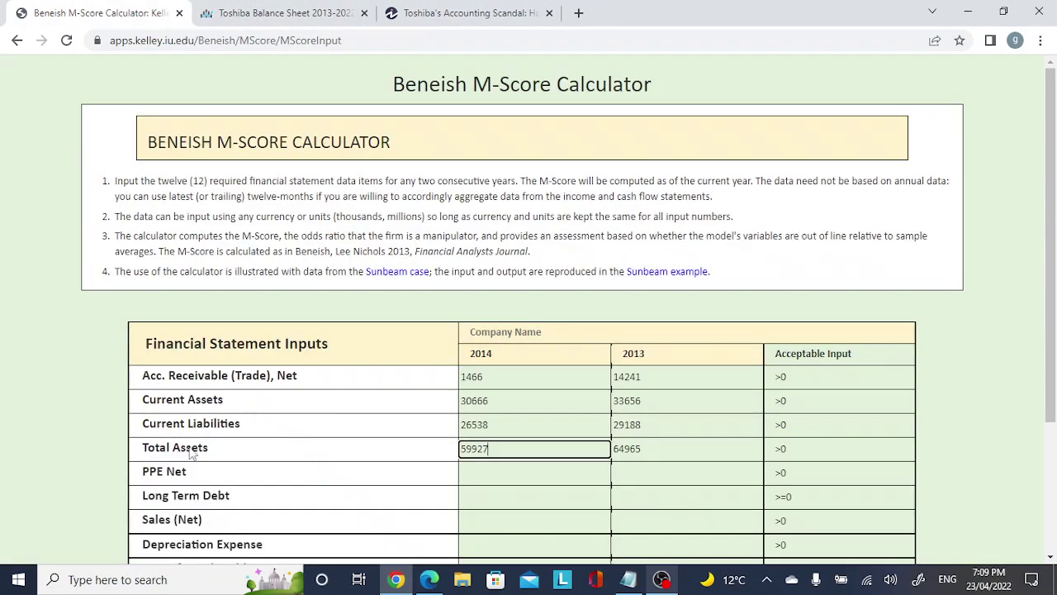
Enter PPE net of 9411 for 2013 and 883 for 2014
click(274, 10)
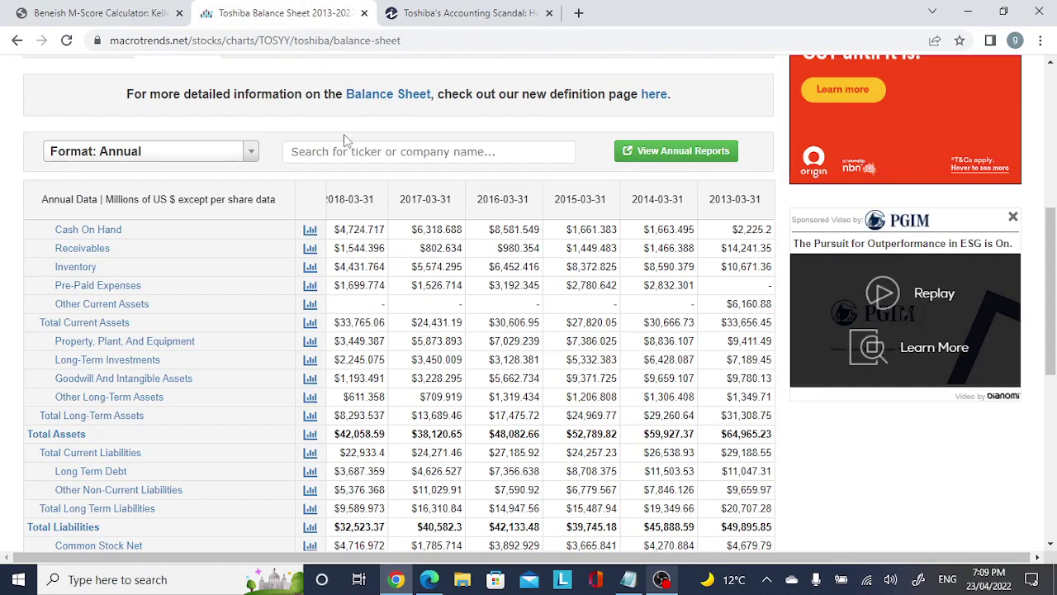
scroll(162, 467, up, 1)
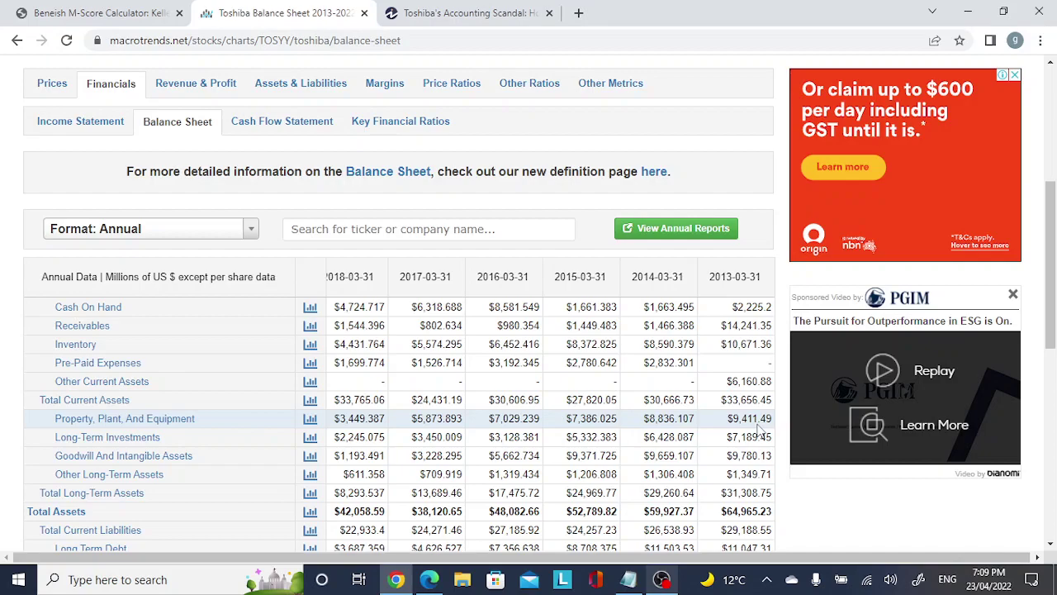
key(ctrl+shift+Tab)
click(647, 474)
text(94)
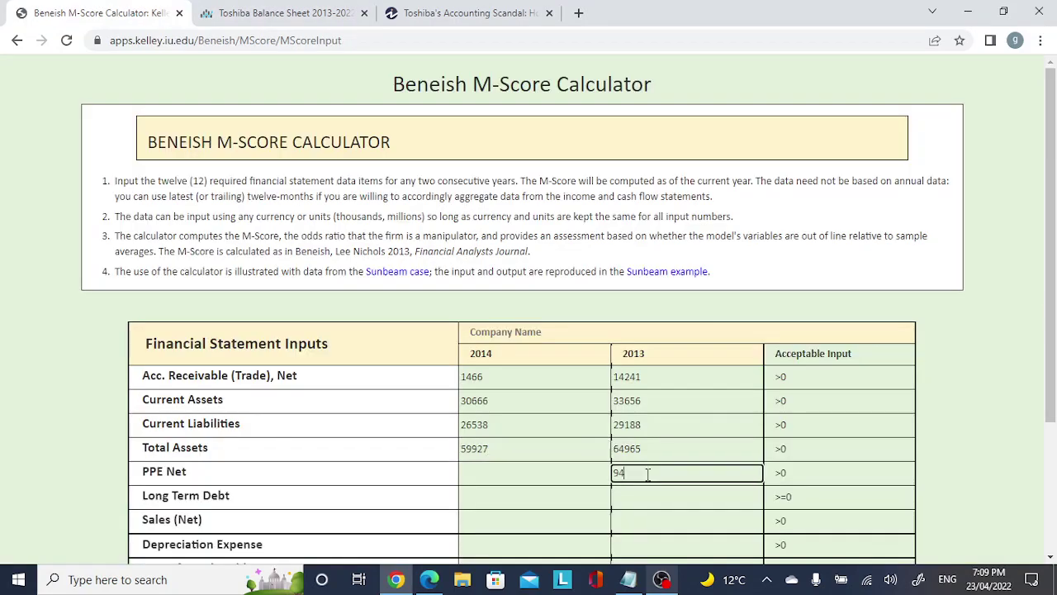
text(11)
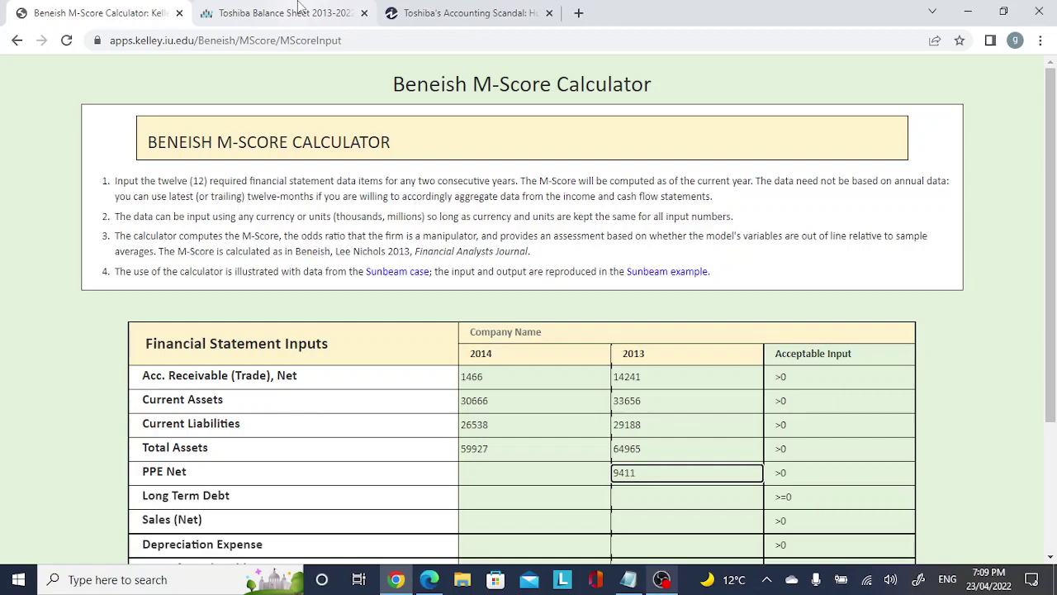
click(299, 8)
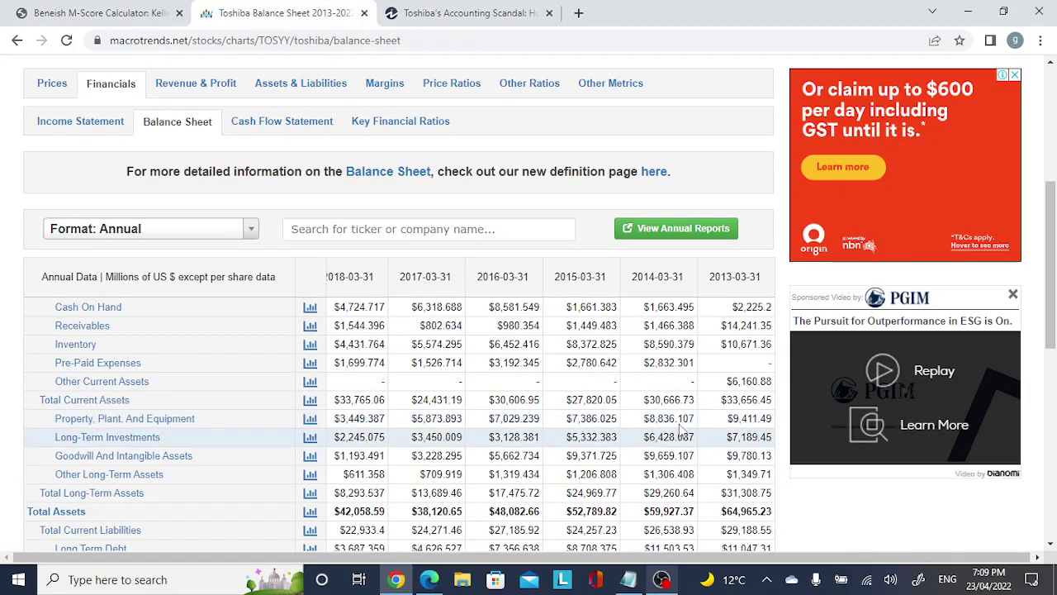
key(ctrl+shift+Tab)
click(522, 473)
text(8836)
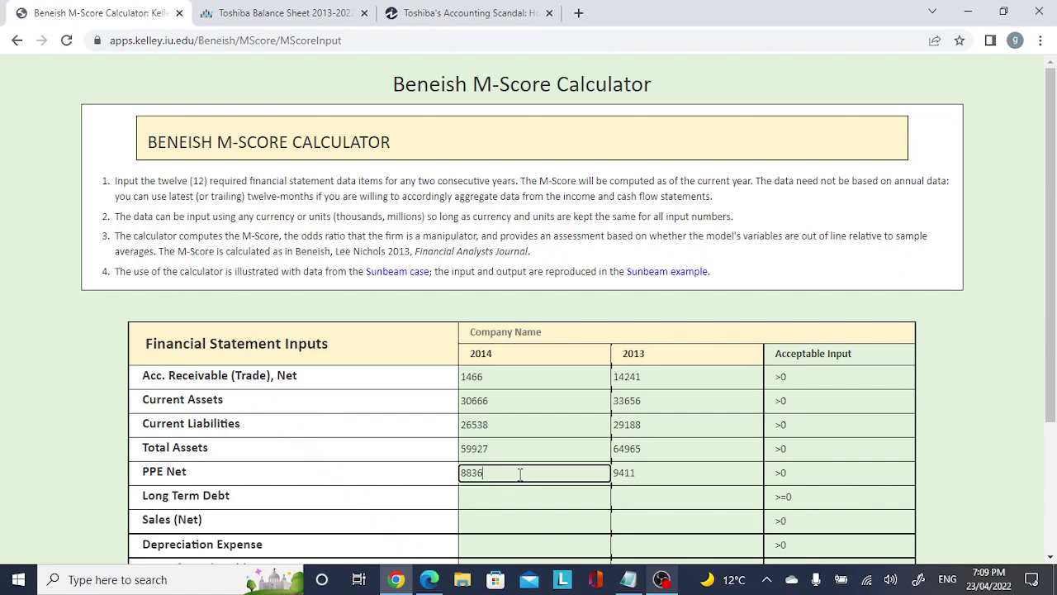
key(Tab)
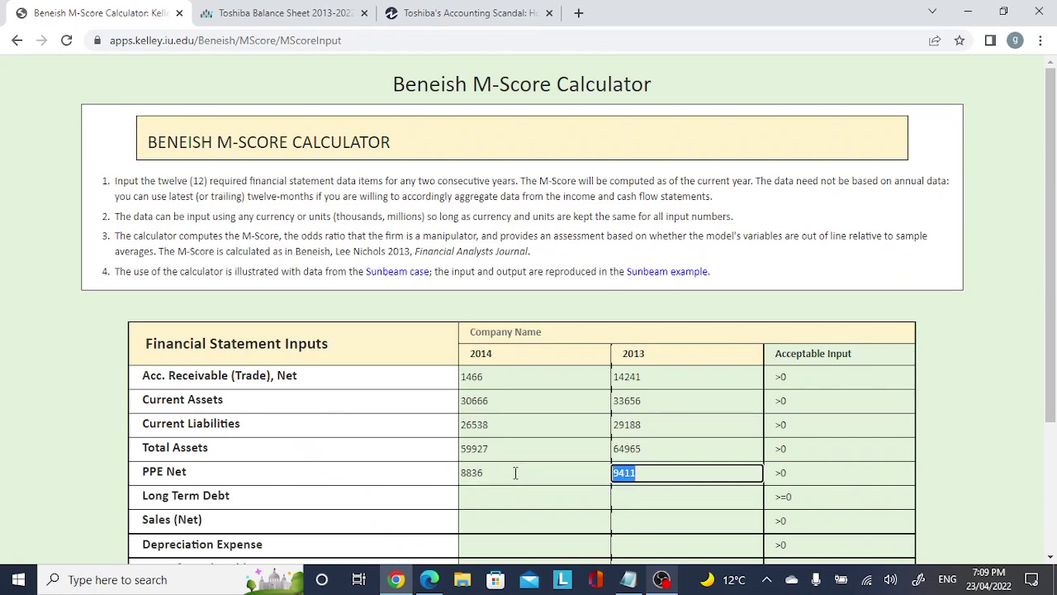
Enter long-term debt of 11047 for 2013 and 1150 for 2014
click(228, 18)
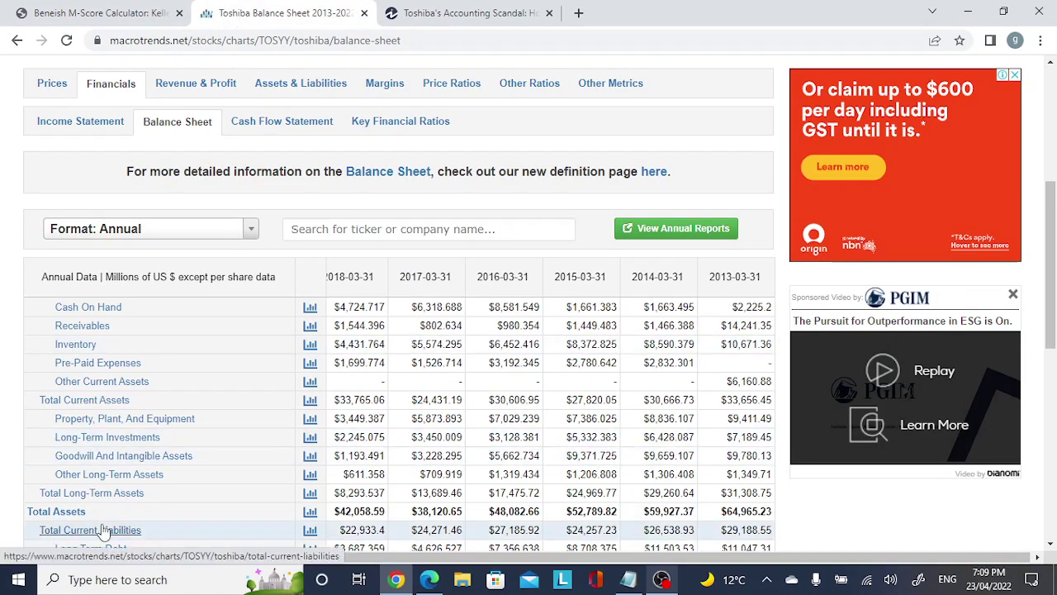
scroll(103, 529, up, 2)
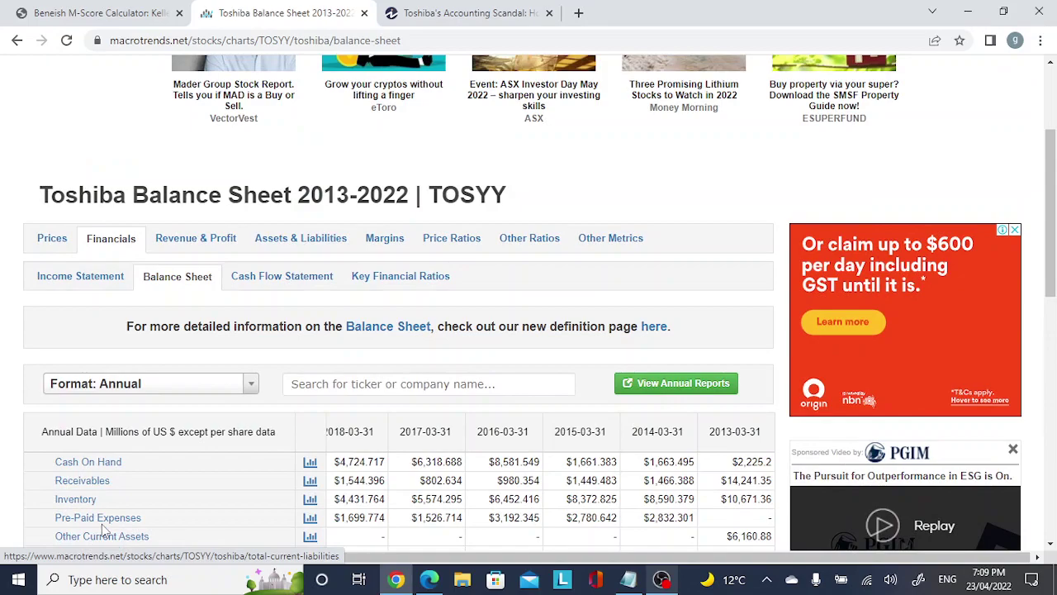
scroll(103, 529, down, 2)
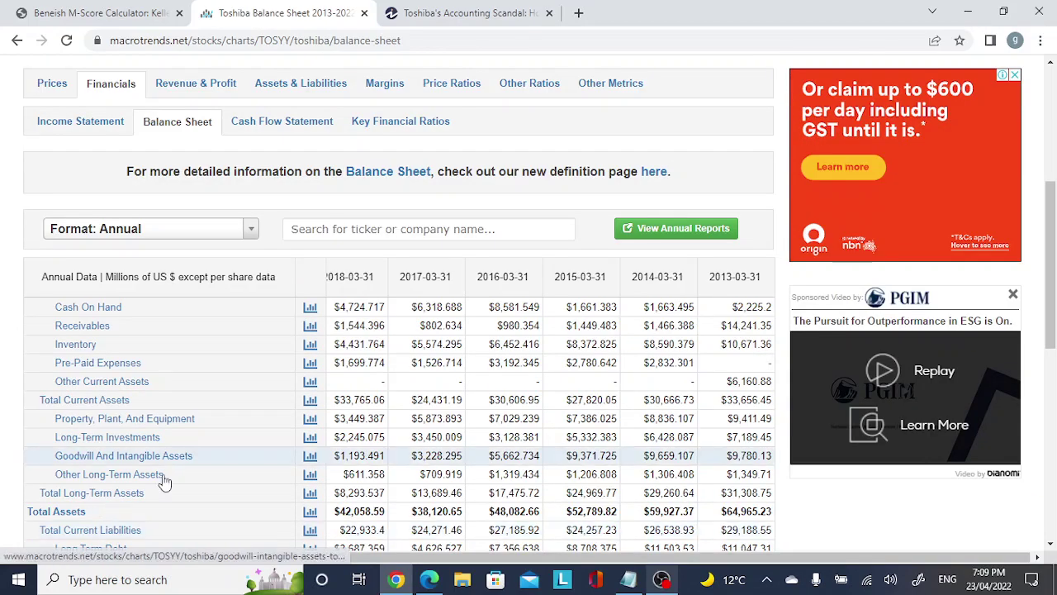
scroll(121, 403, down, 1)
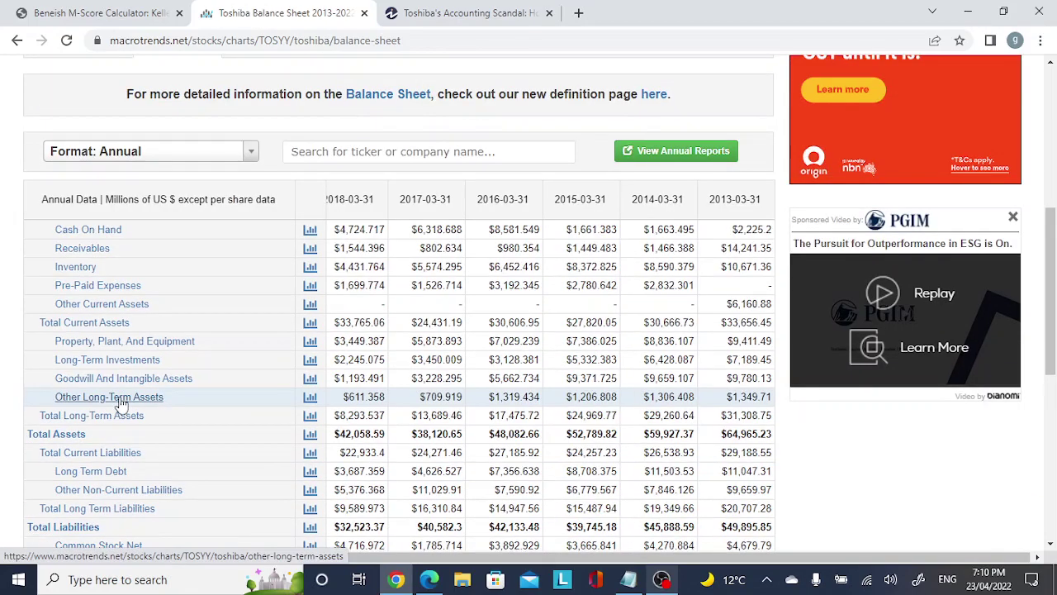
scroll(122, 403, down, 1)
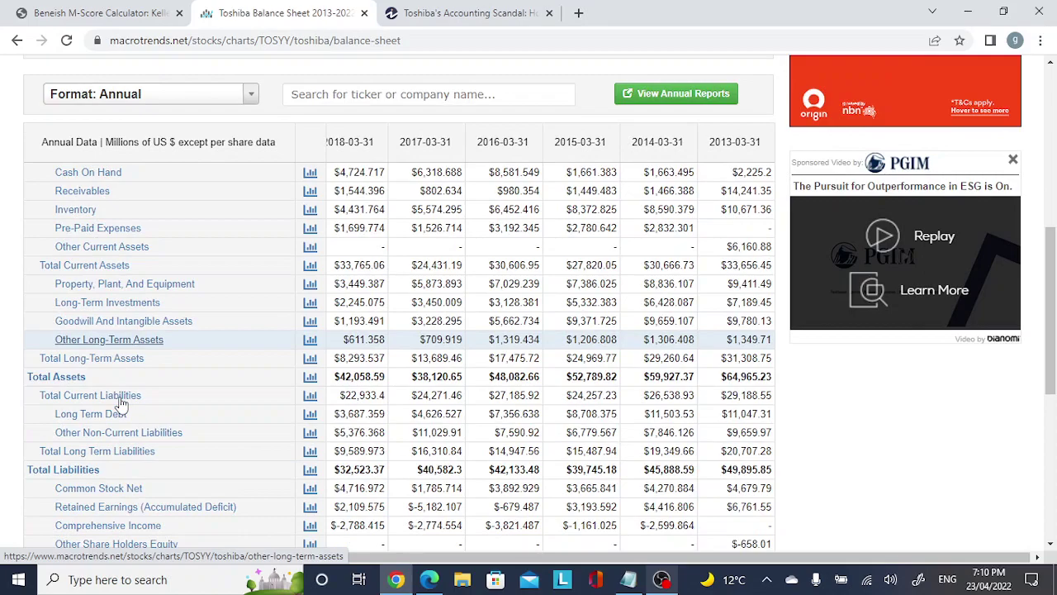
scroll(121, 403, down, 1)
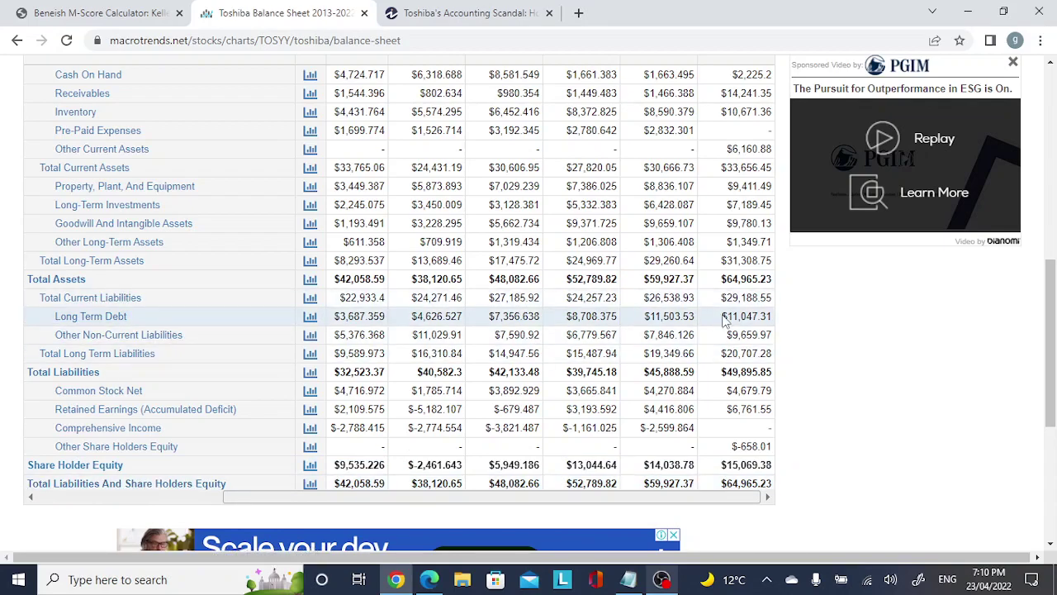
click(99, 13)
click(656, 495)
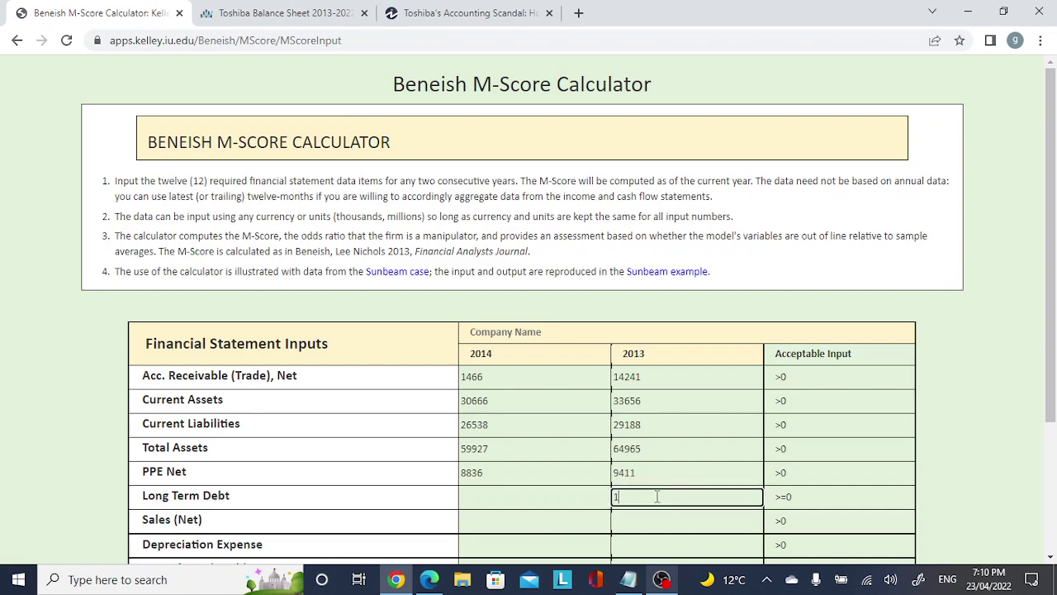
text(11047)
click(281, 12)
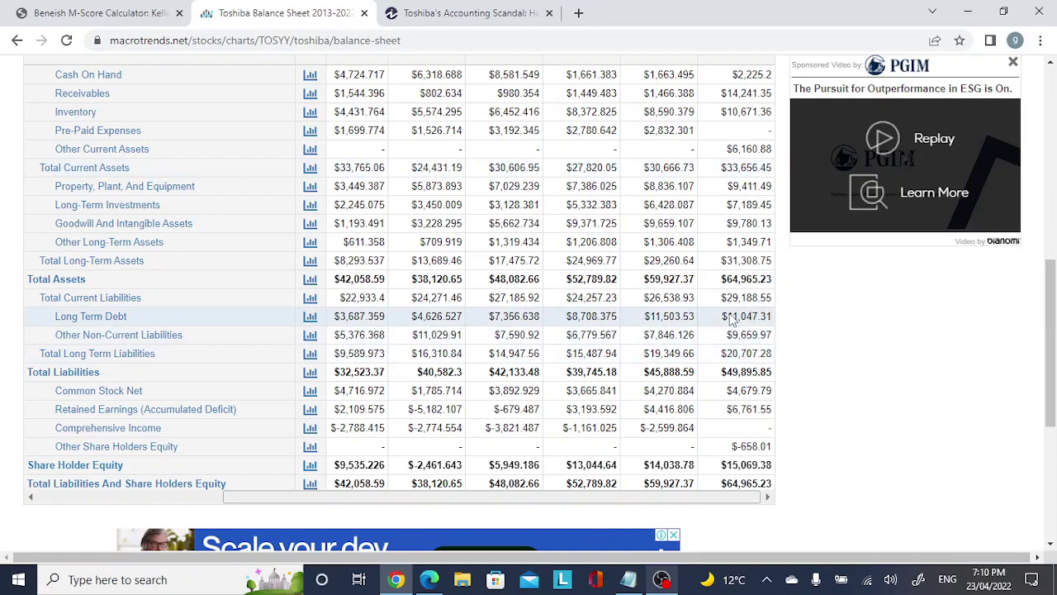
click(121, 13)
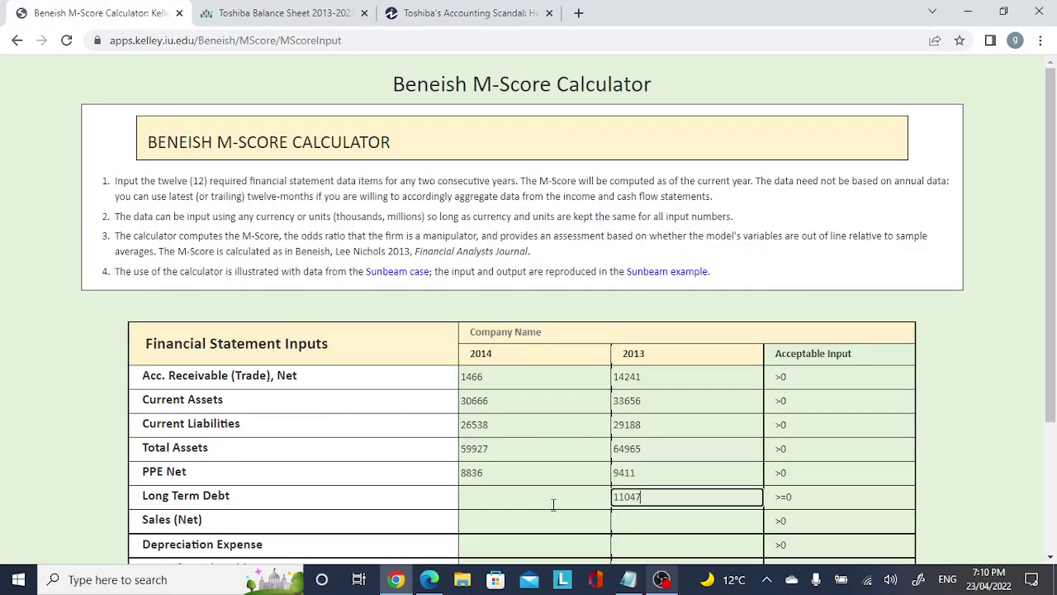
click(526, 496)
text(11503)
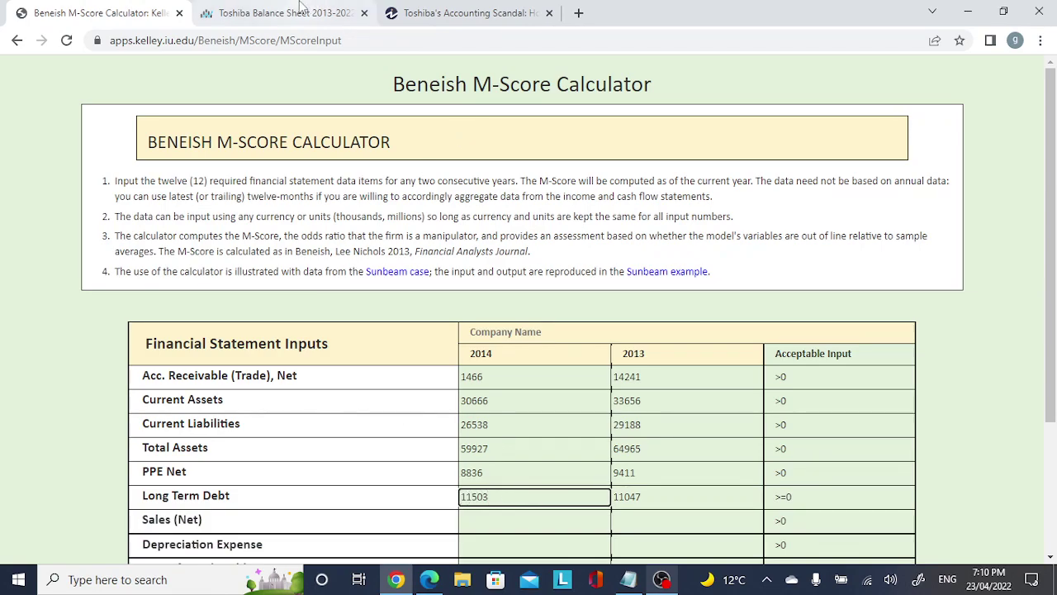
scroll(1055, 240, down, 2)
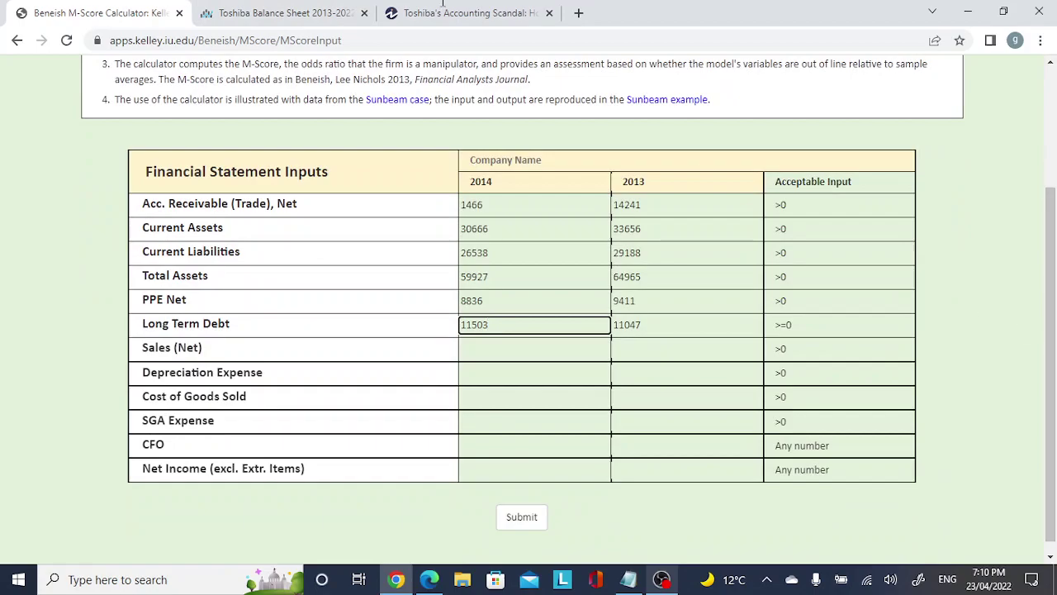
click(277, 13)
Dismiss the ad and view Toshiba's income statement at the 2014-03-31 and 2013-03-31 columns
scroll(229, 239, up, 4)
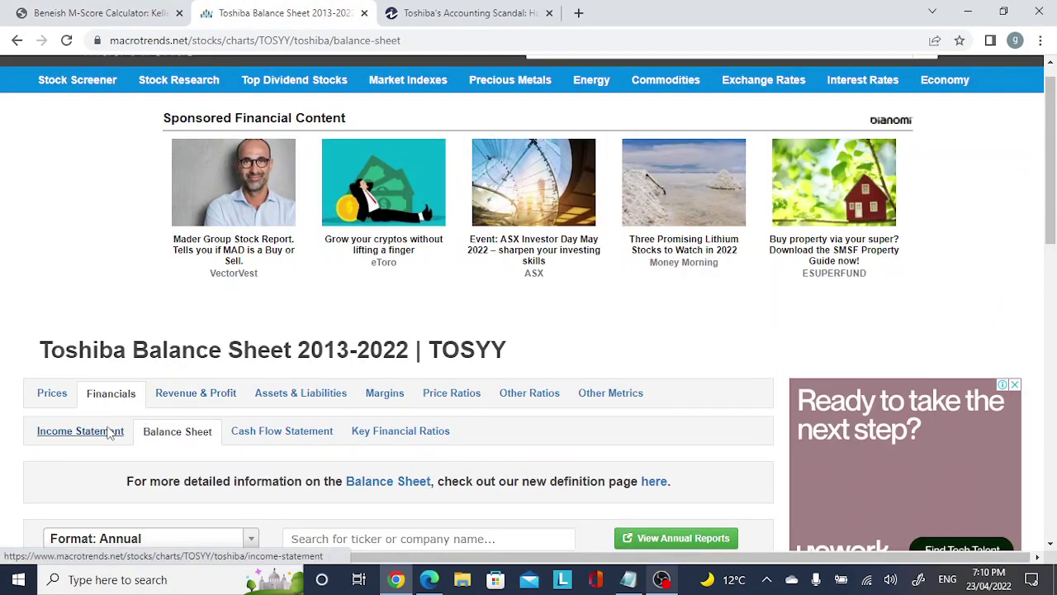
scroll(303, 478, down, 5)
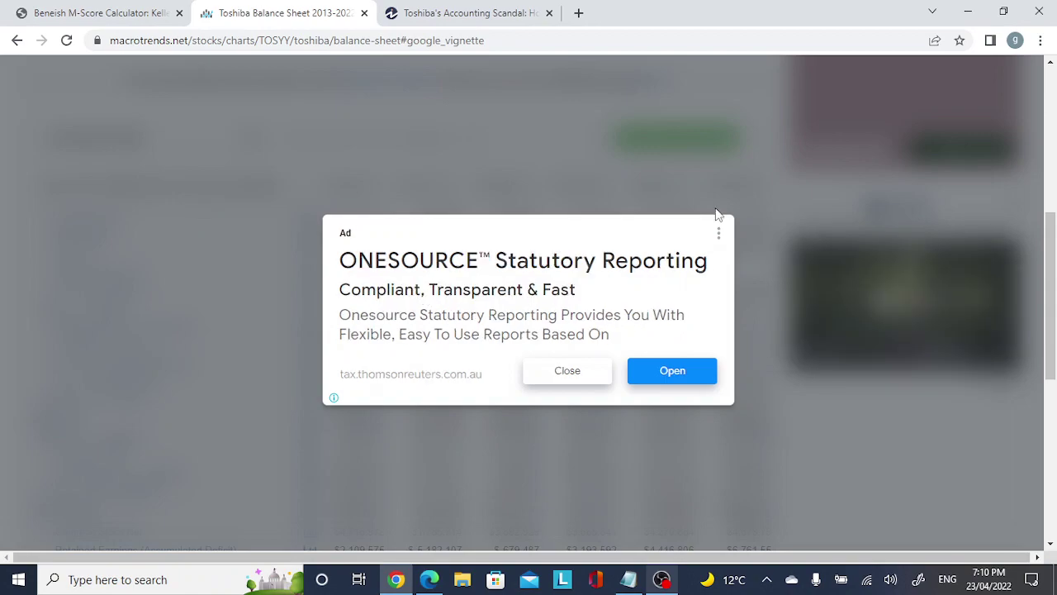
click(538, 378)
scroll(1055, 245, down, 3)
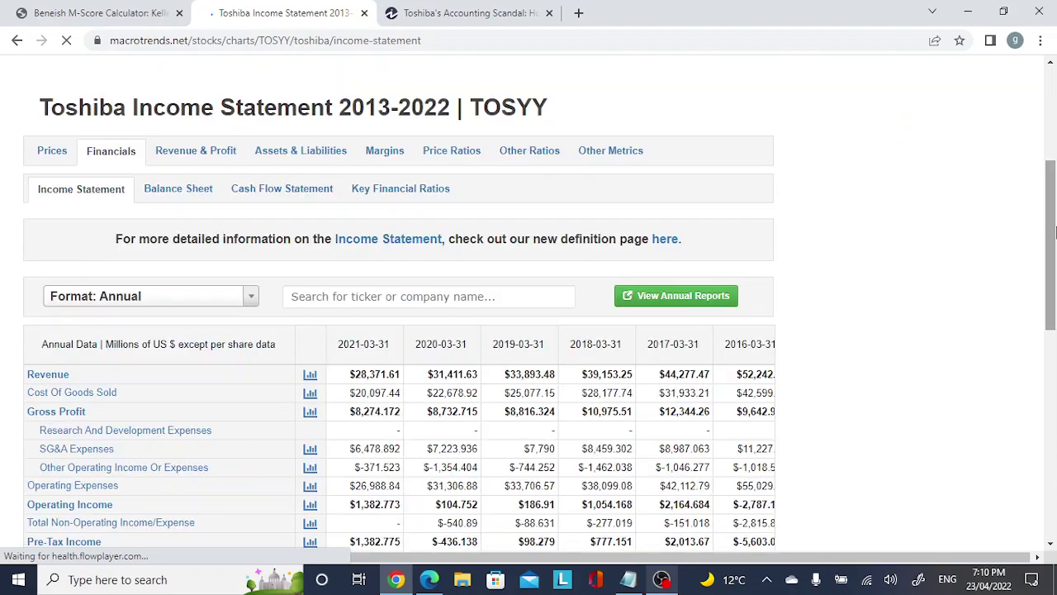
scroll(1054, 233, down, 5)
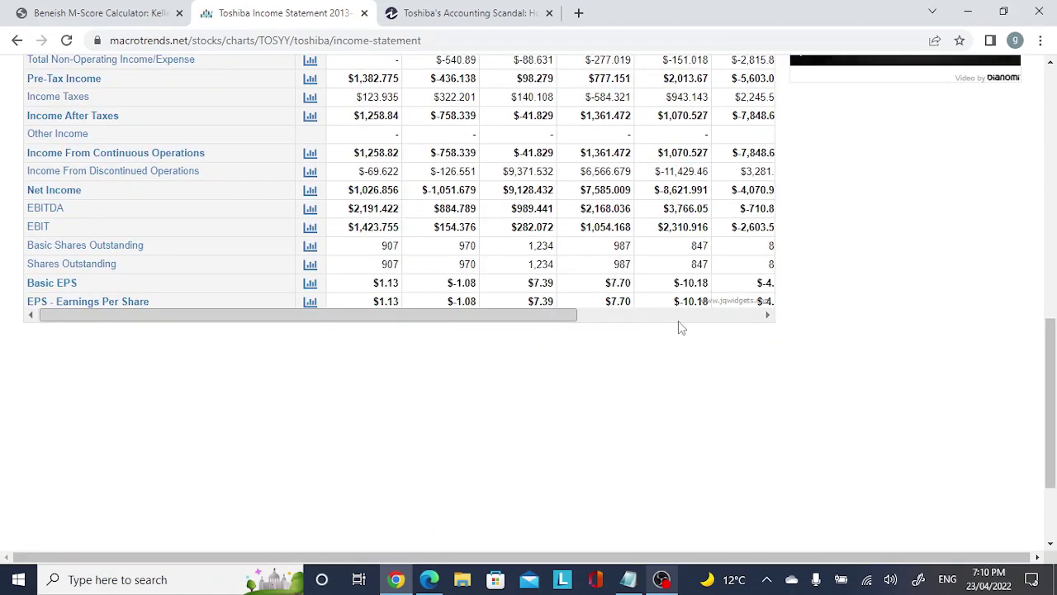
click(679, 320)
drag(1054, 365, 1054, 255)
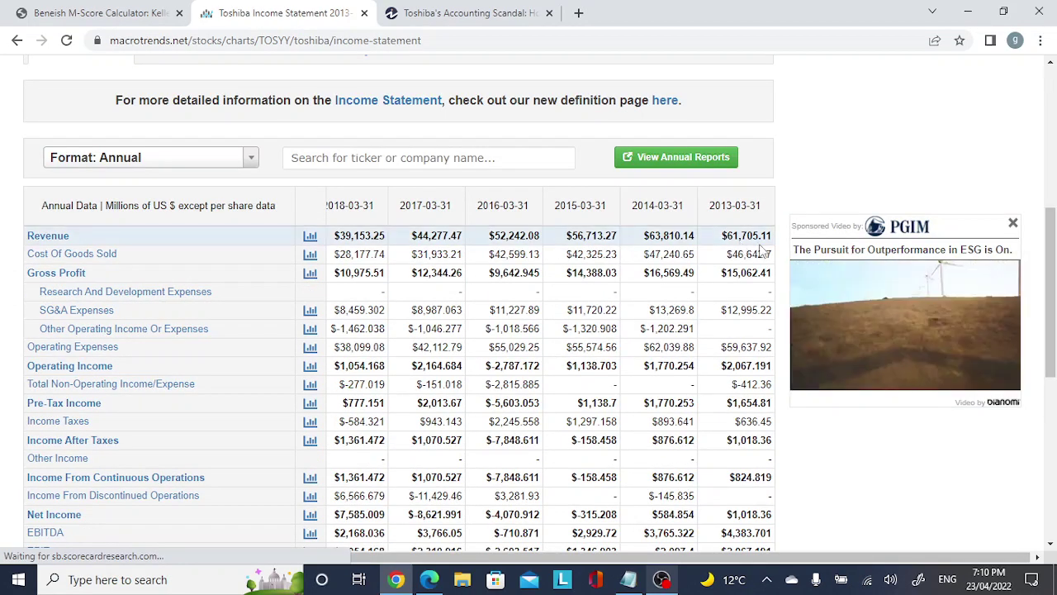
click(123, 12)
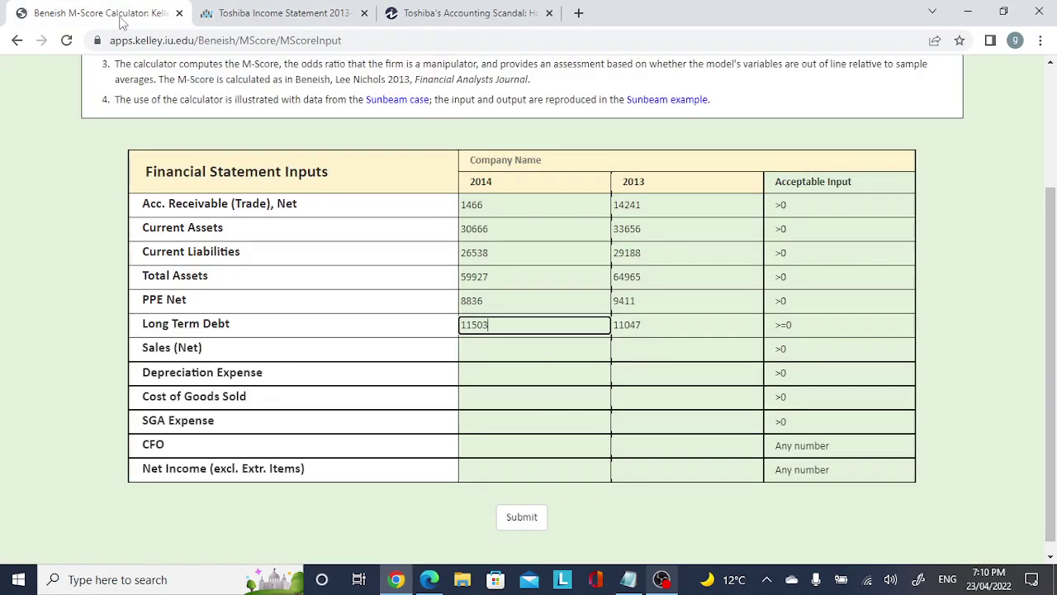
Enter net sales of 61705 for 2013 and 63810 for 2014, checking the income statement revenue
click(669, 355)
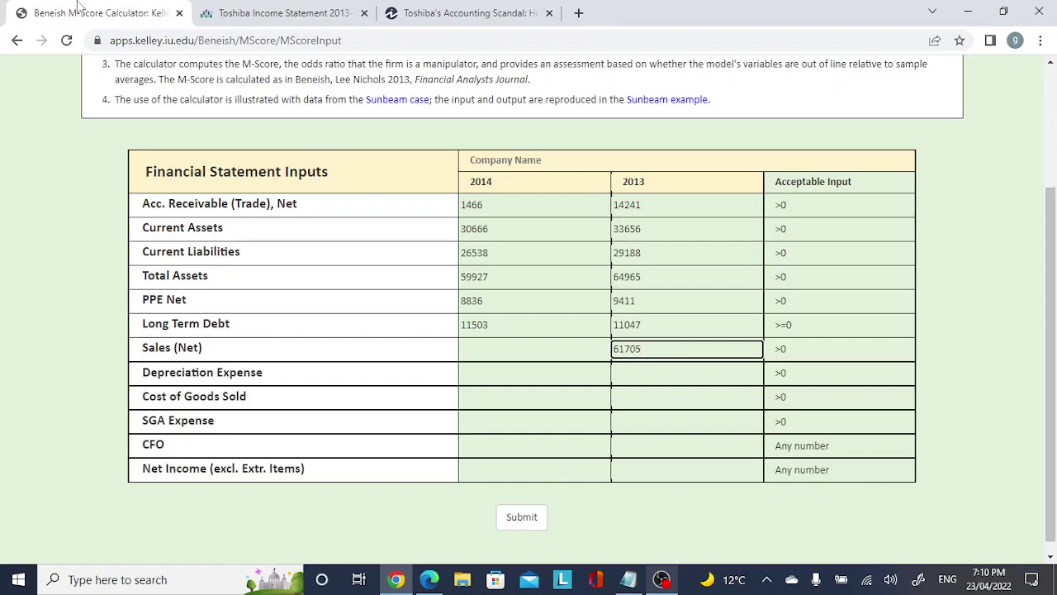
click(276, 13)
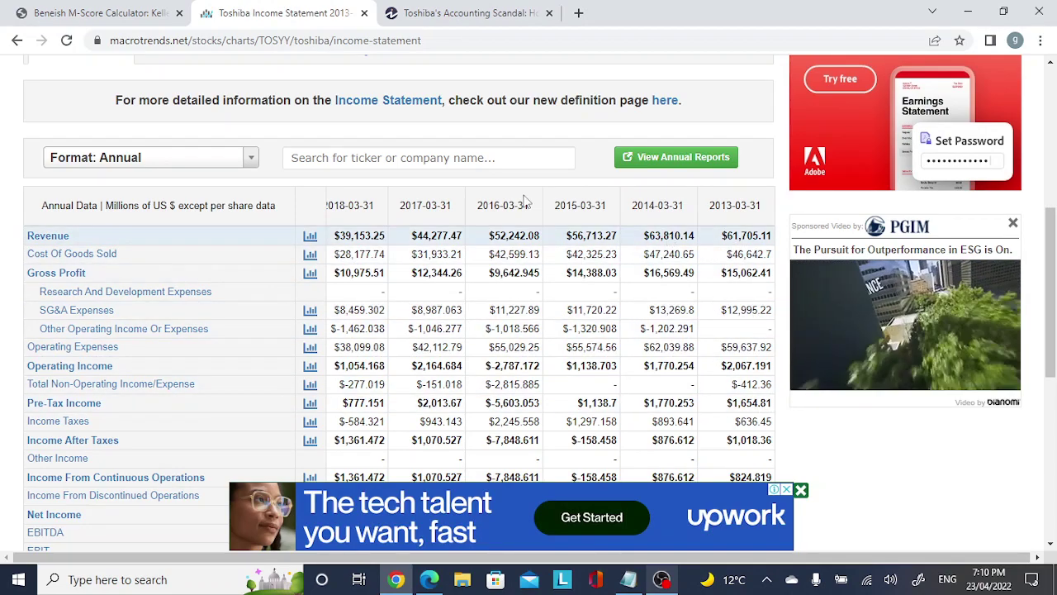
click(118, 8)
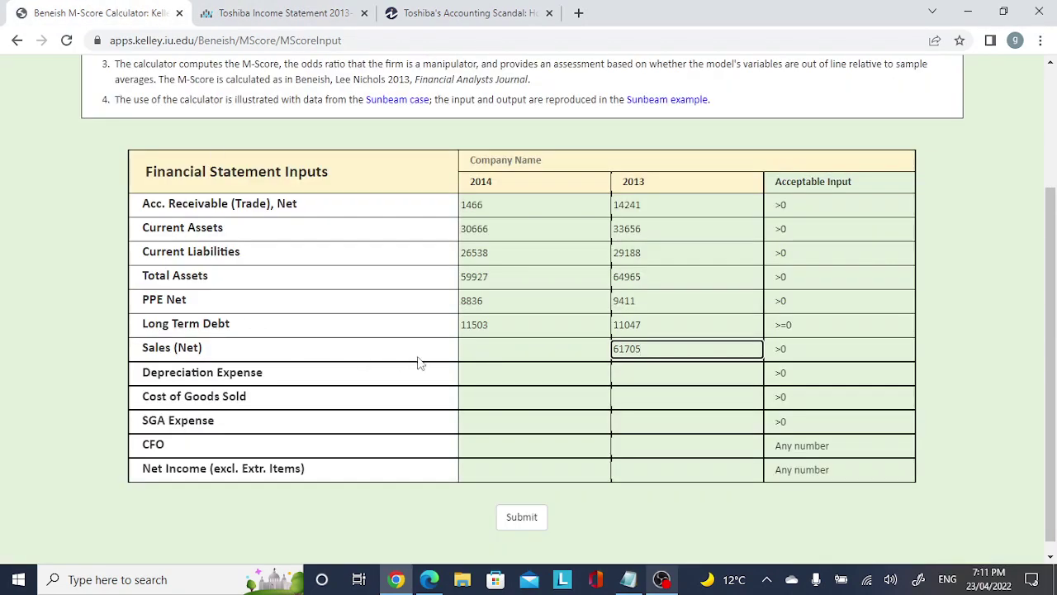
click(491, 345)
text(63)
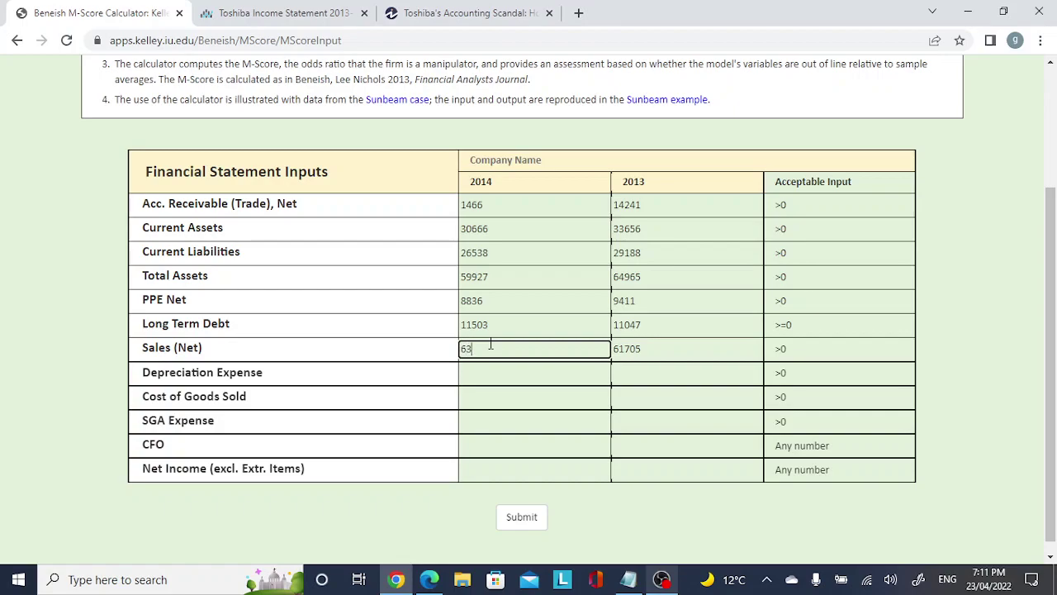
text(810)
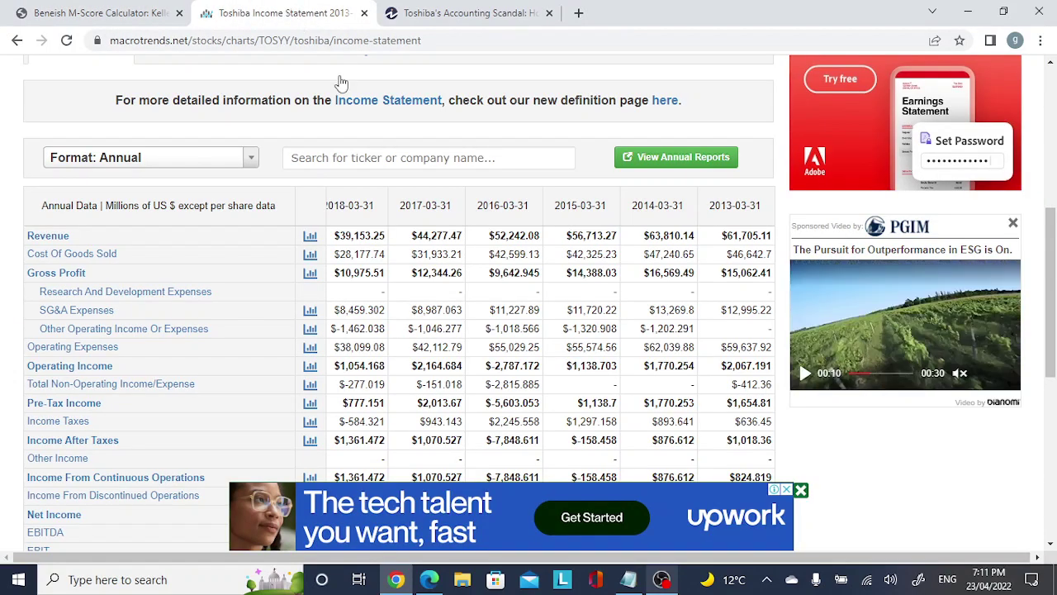
click(284, 13)
Scroll through Toshiba's income statement rows, then select the 2013 Depreciation Expense cell
scroll(124, 420, down, 1)
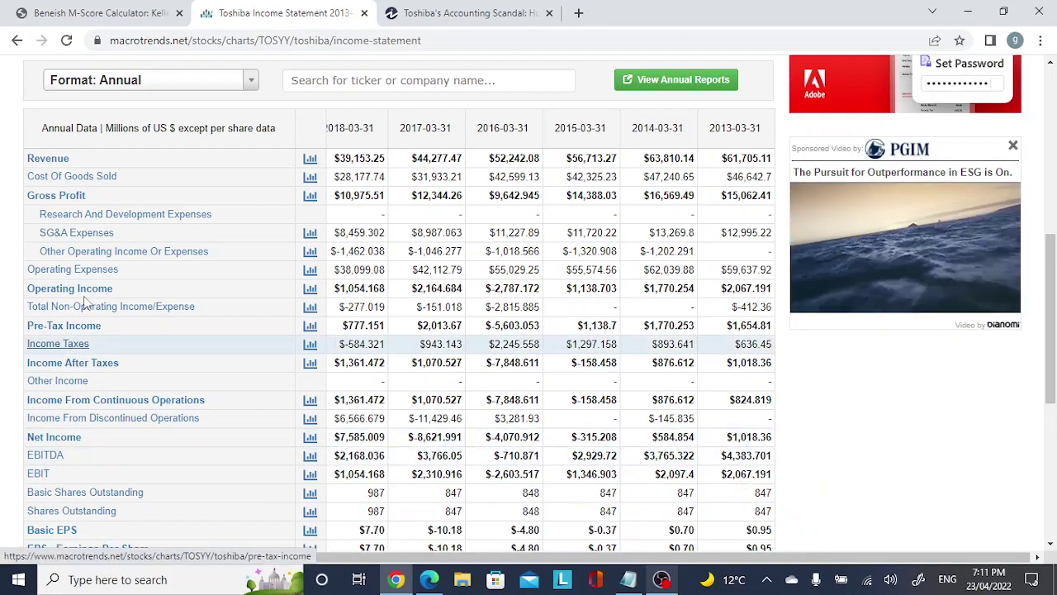
scroll(87, 431, down, 1)
scroll(88, 431, down, 1)
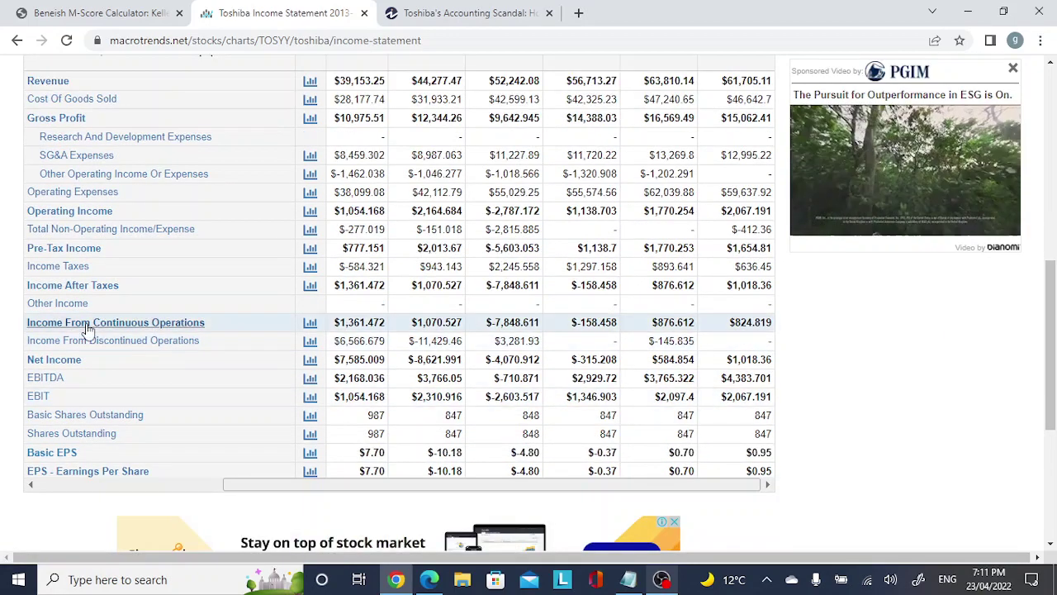
scroll(90, 326, up, 1)
scroll(88, 318, up, 1)
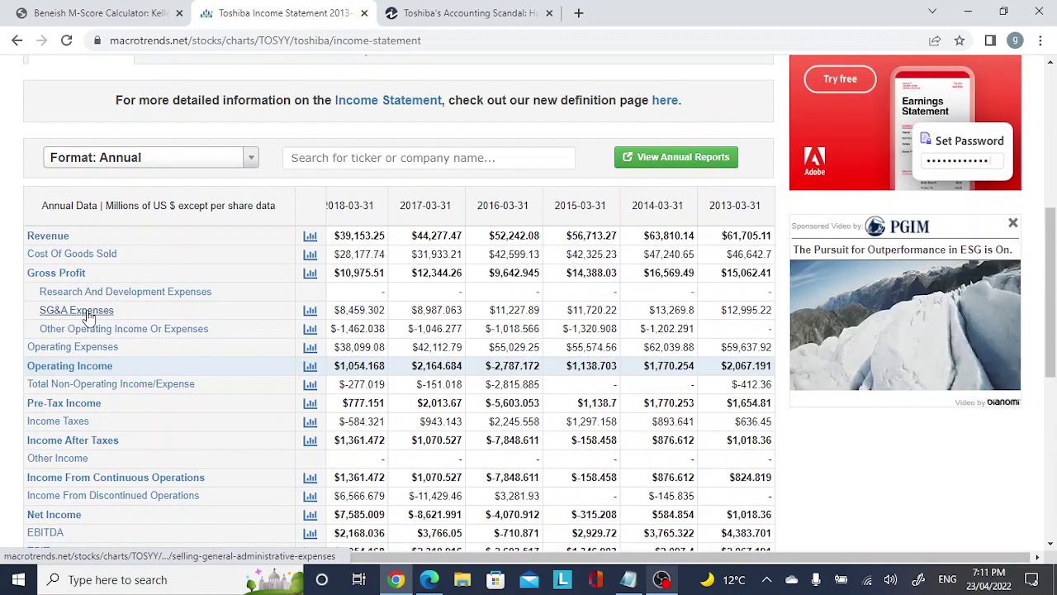
scroll(88, 318, down, 1)
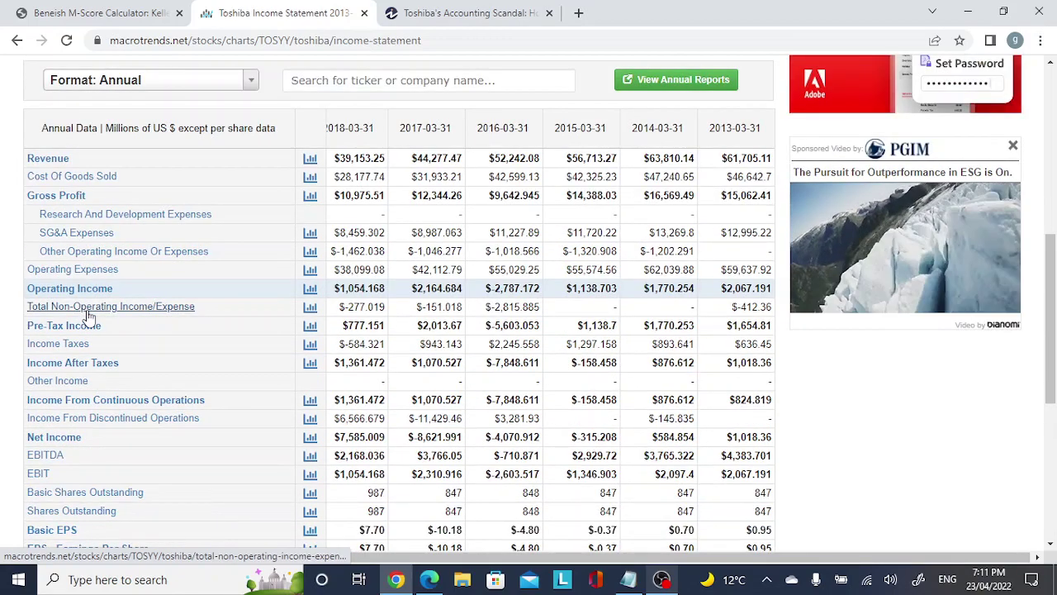
scroll(89, 317, down, 1)
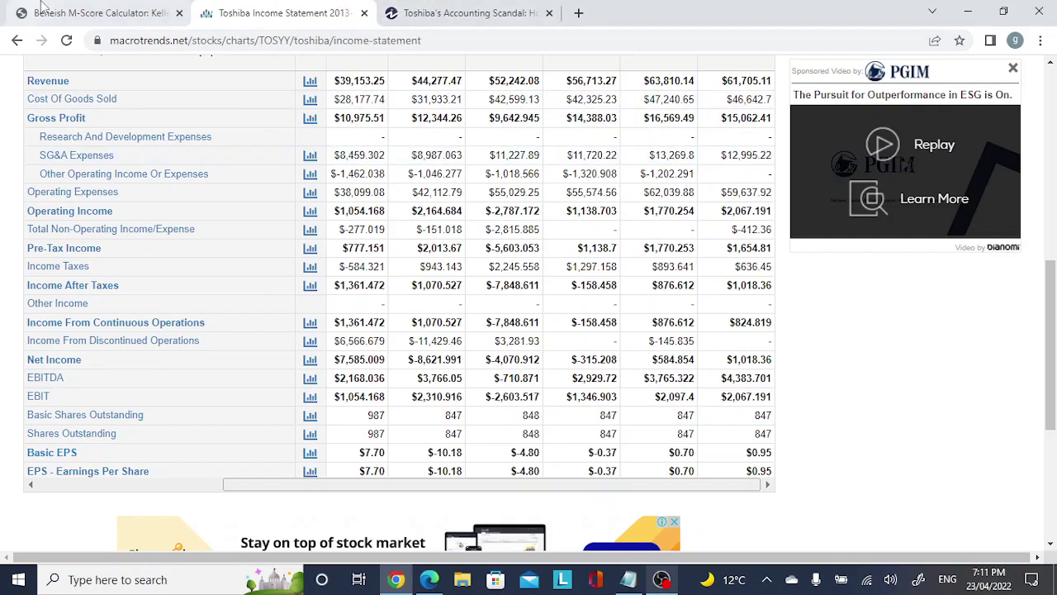
click(87, 12)
click(660, 371)
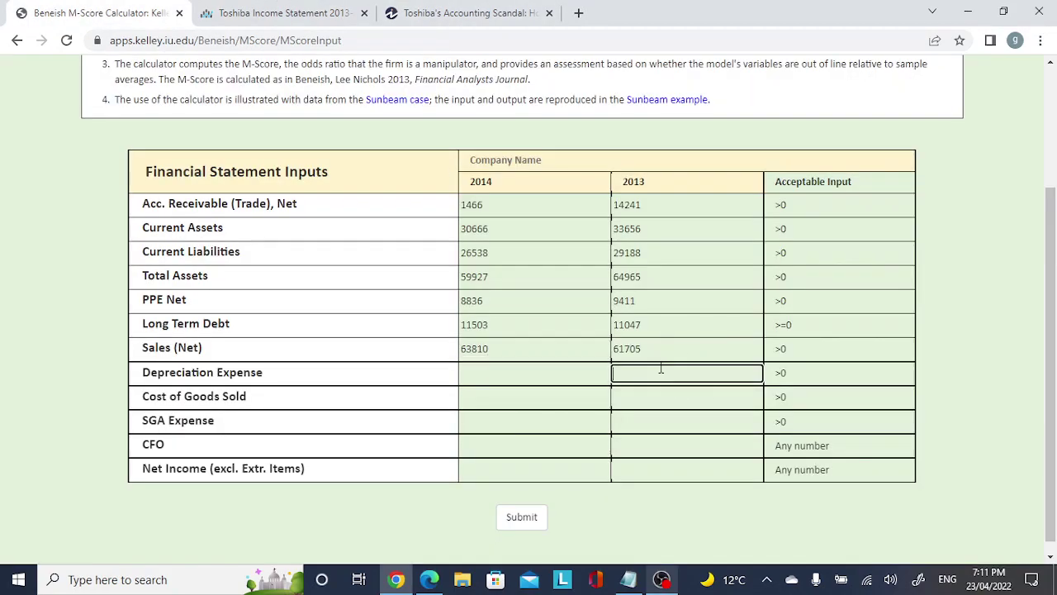
Enter 2014 depreciation expense of 1658 from the income statement
click(517, 370)
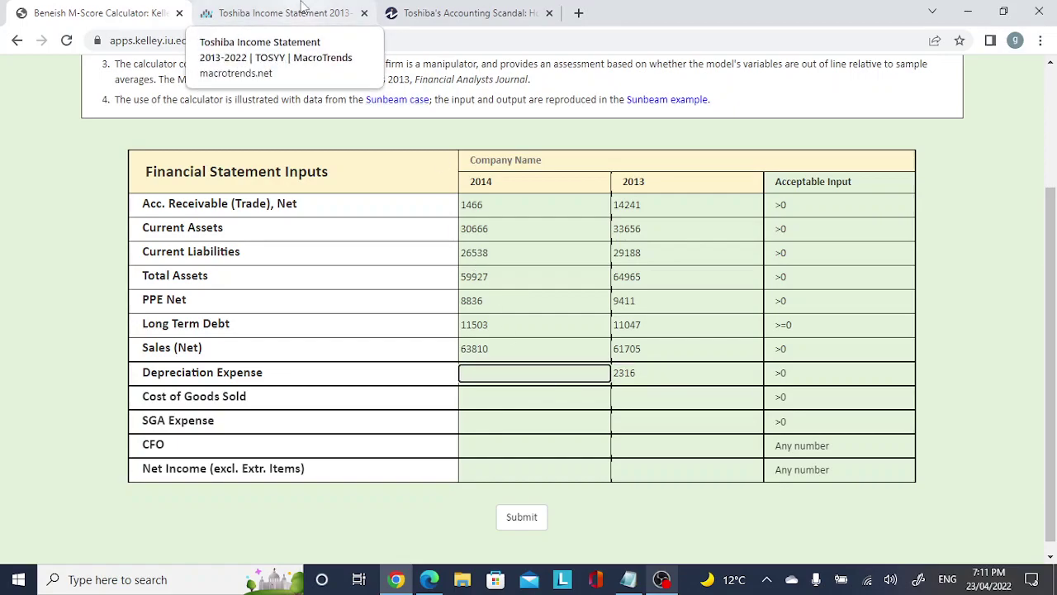
click(302, 10)
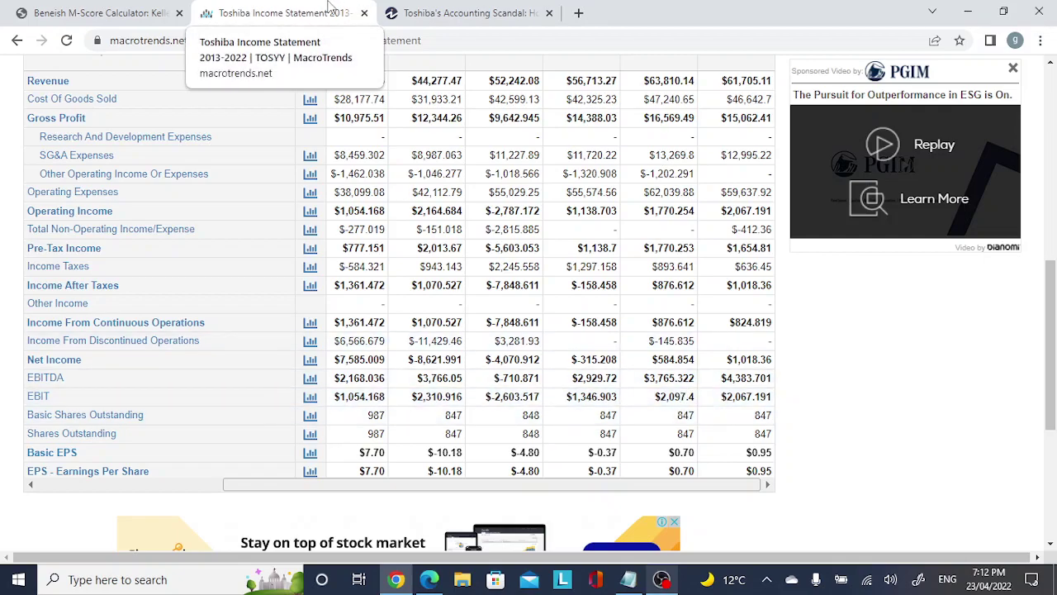
click(42, 8)
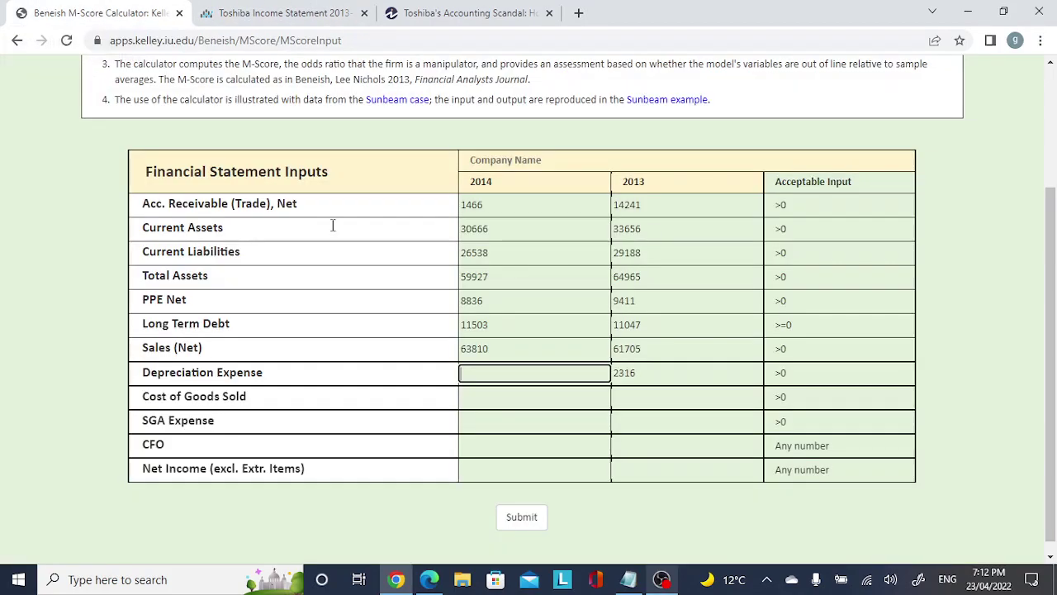
Enter cost of goods sold of 46642 for 2013 and 47240 for 2014
click(504, 396)
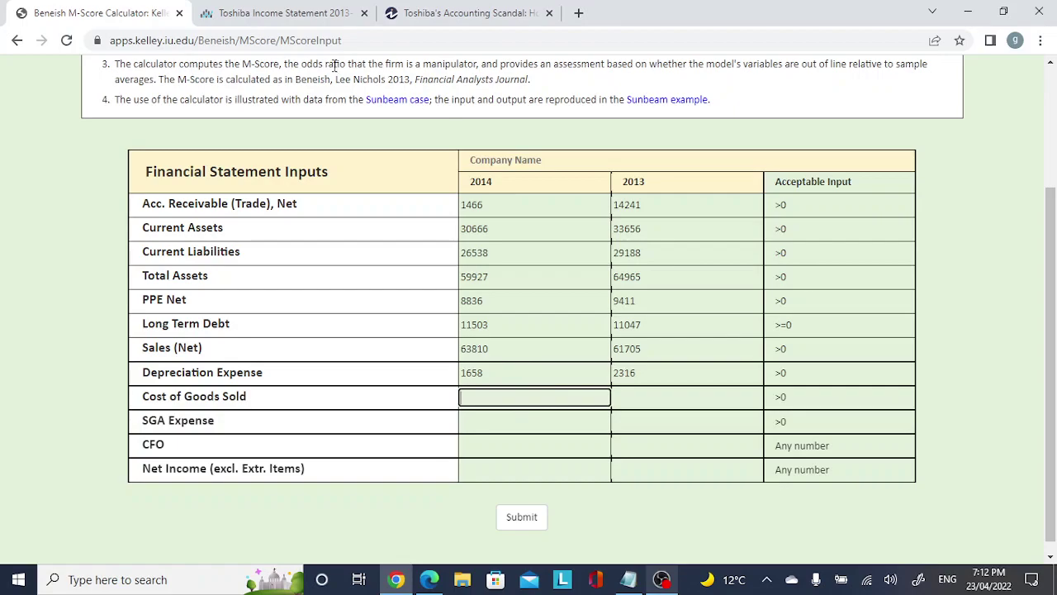
click(251, 12)
scroll(732, 184, up, 1)
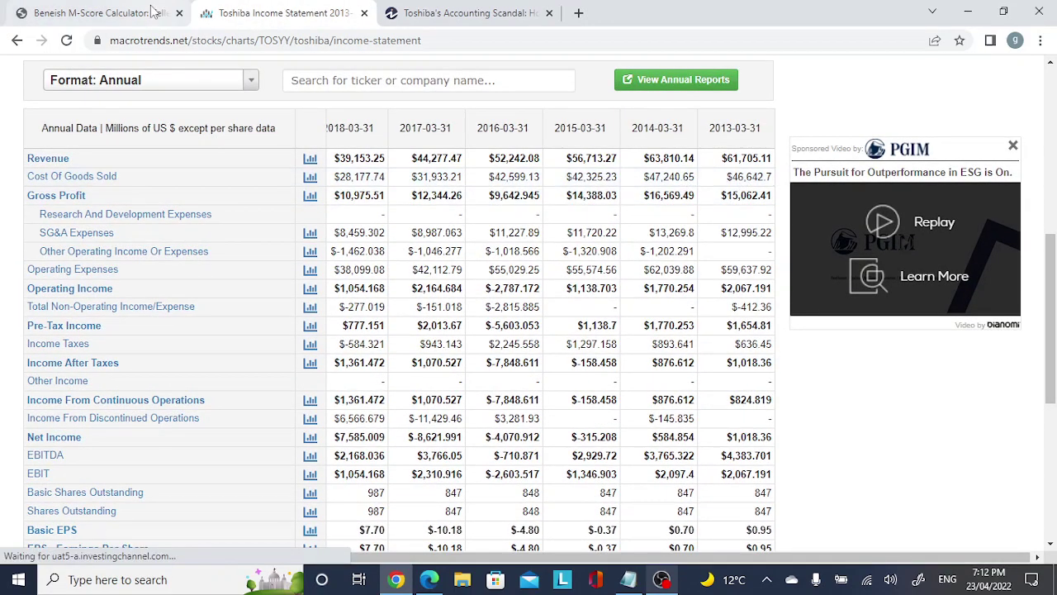
click(99, 12)
click(631, 397)
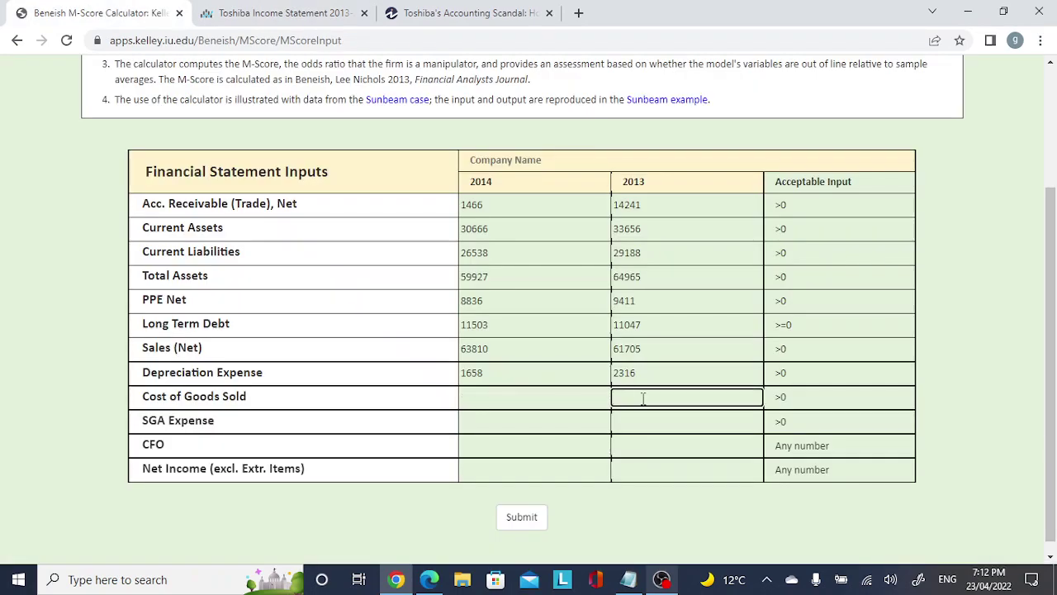
text(46642)
click(317, 13)
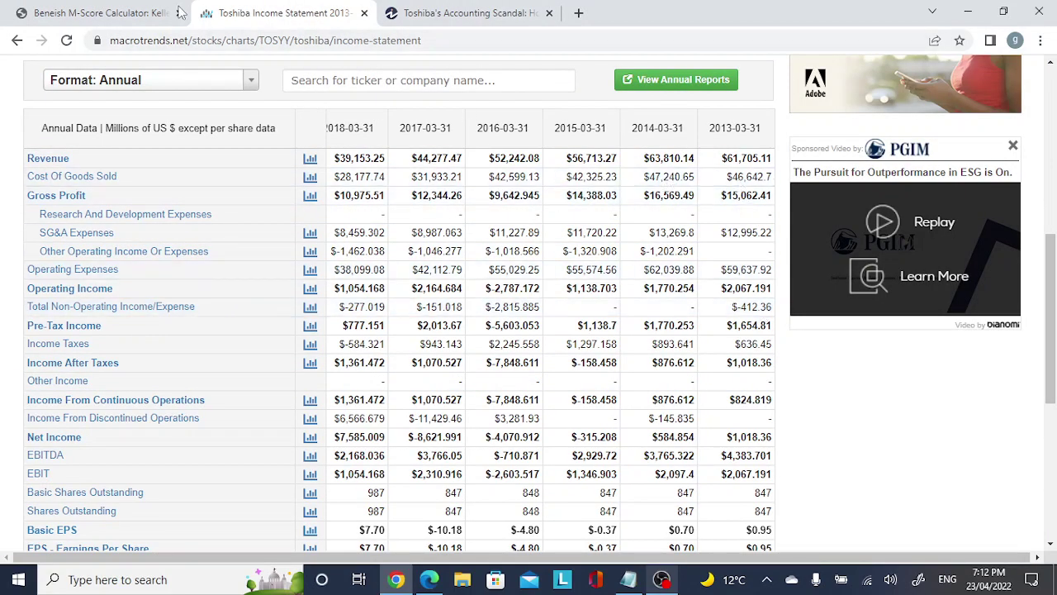
click(99, 13)
click(526, 397)
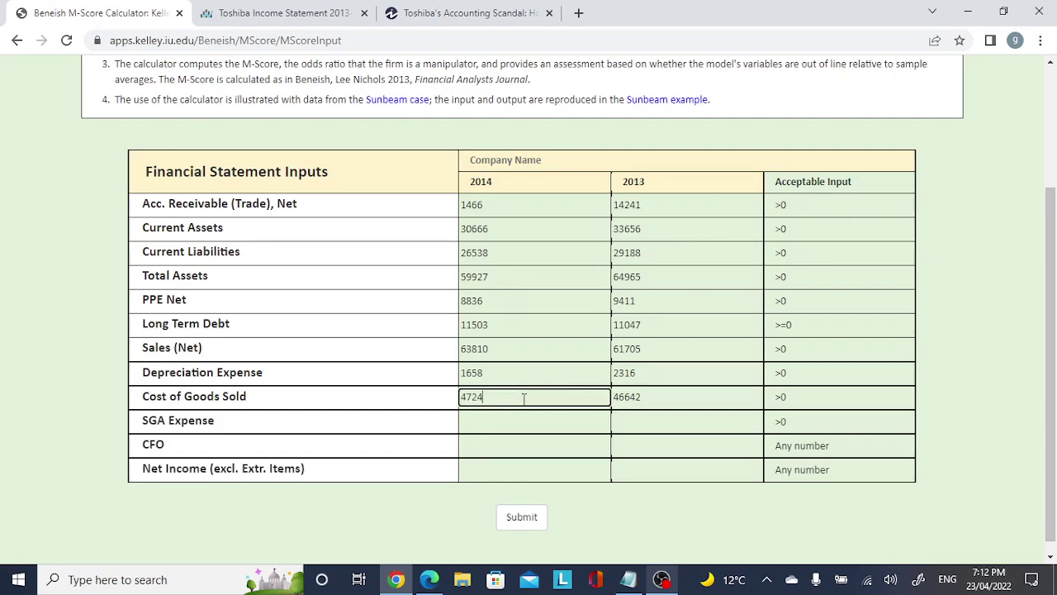
text(47240)
click(649, 422)
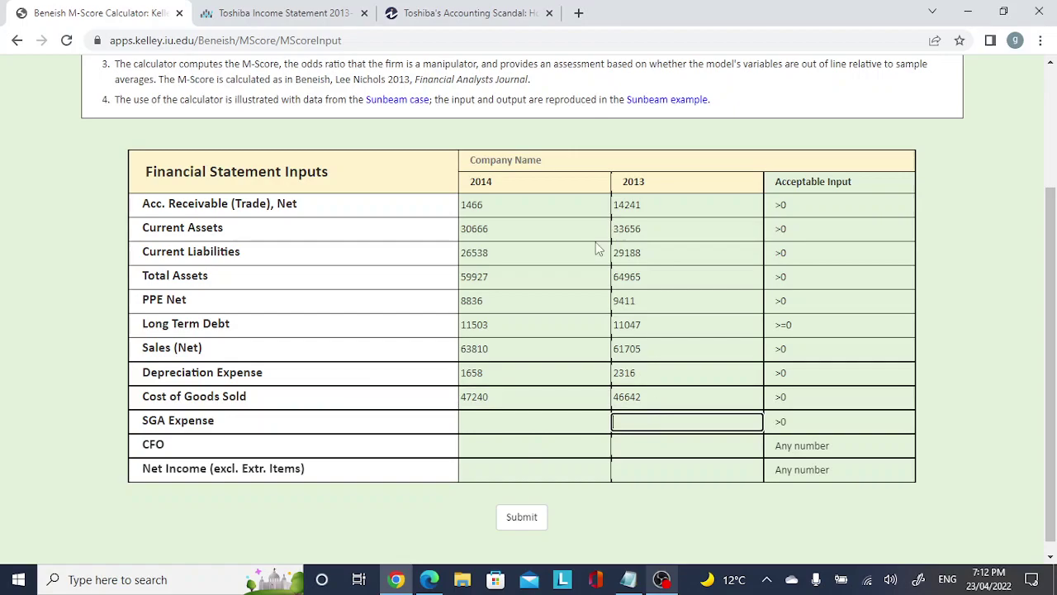
click(228, 12)
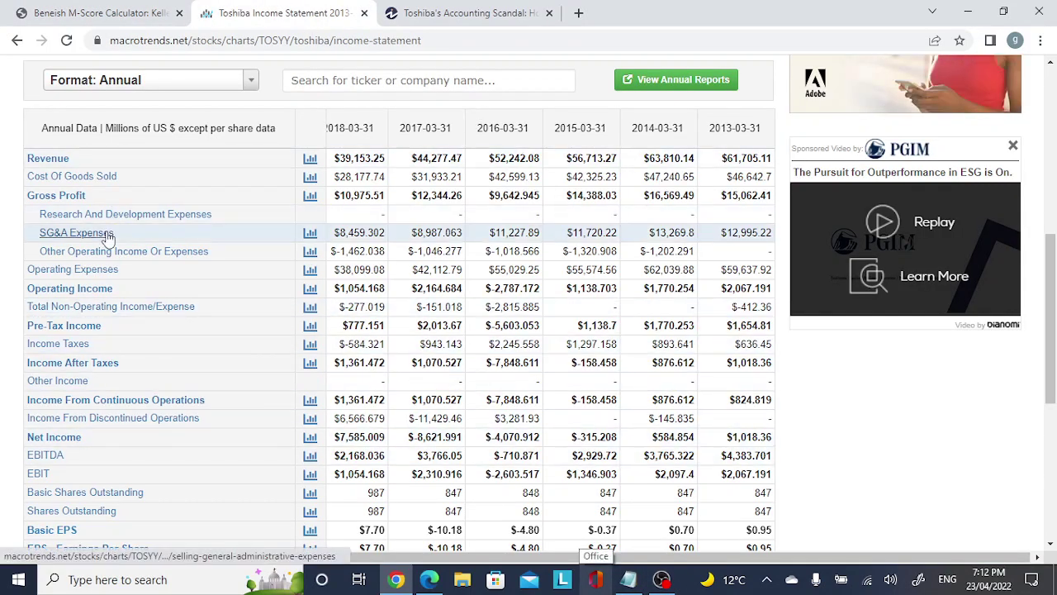
Enter SG&A expense of 12995 for 2013 and 13269 for 2014
click(116, 12)
text(99)
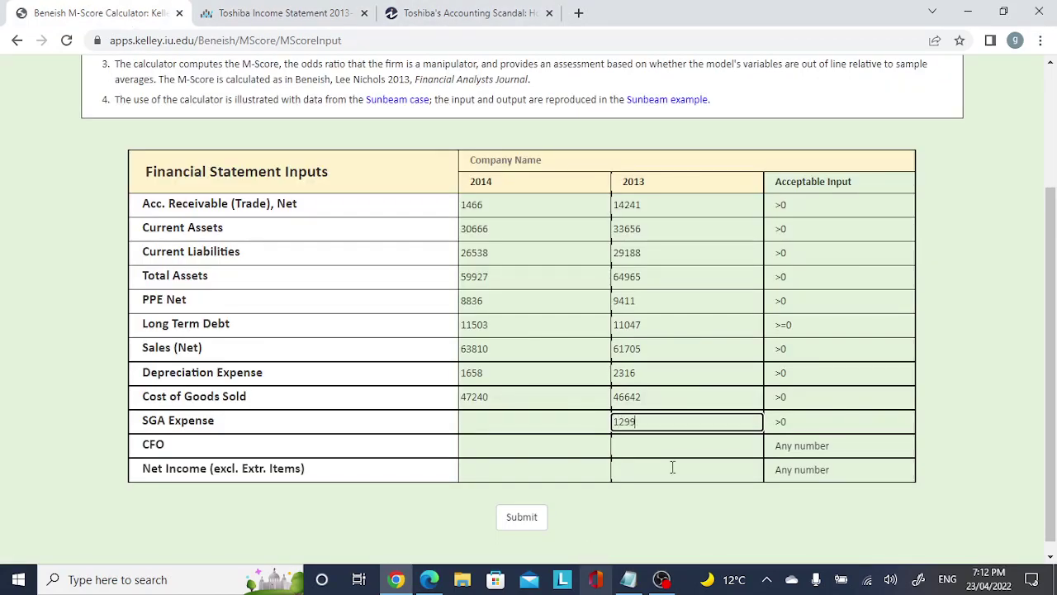
text(5)
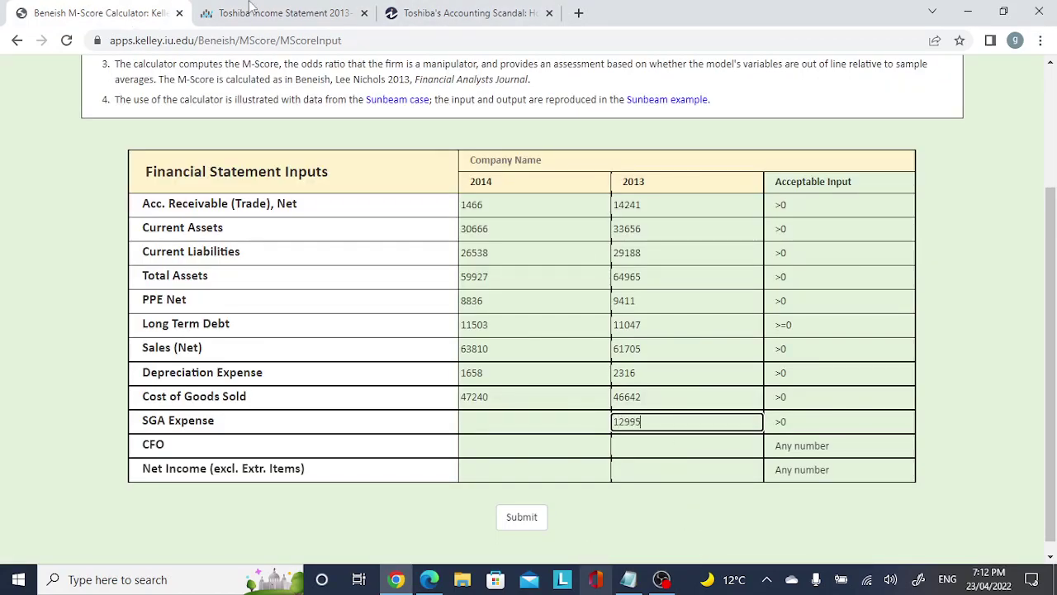
click(293, 13)
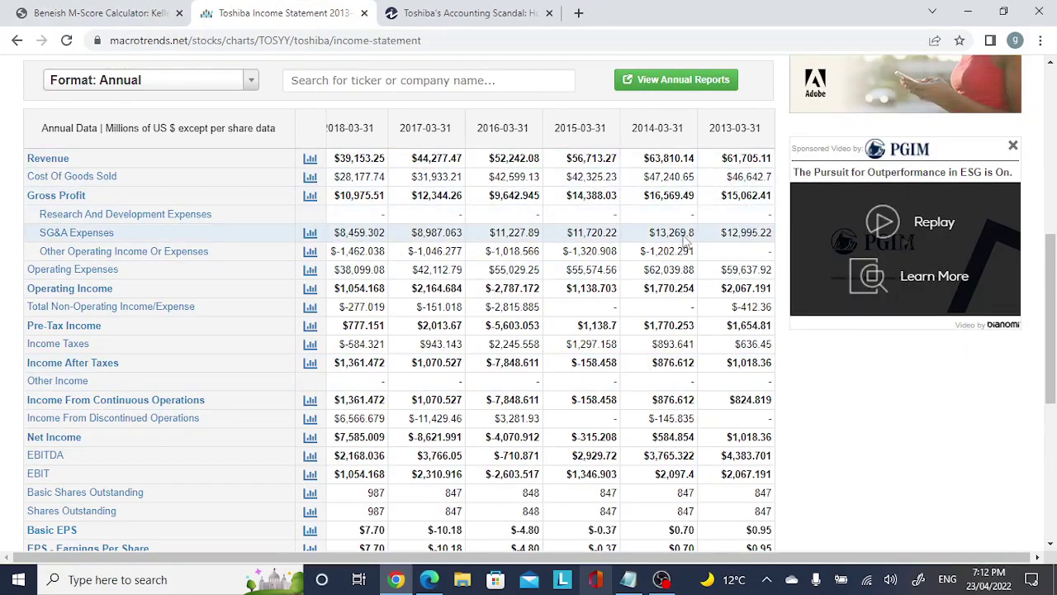
click(113, 8)
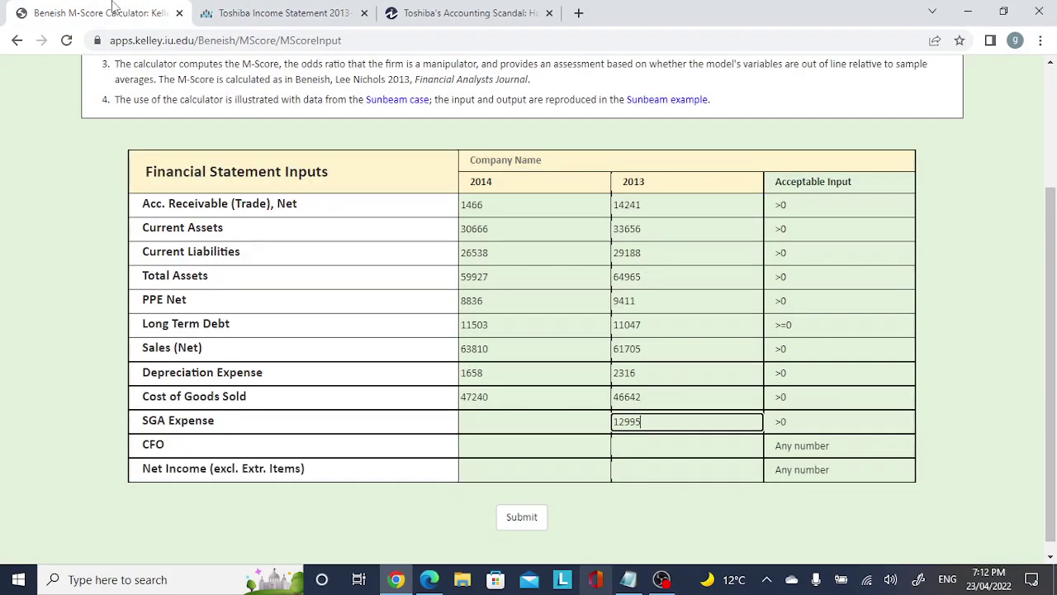
click(491, 421)
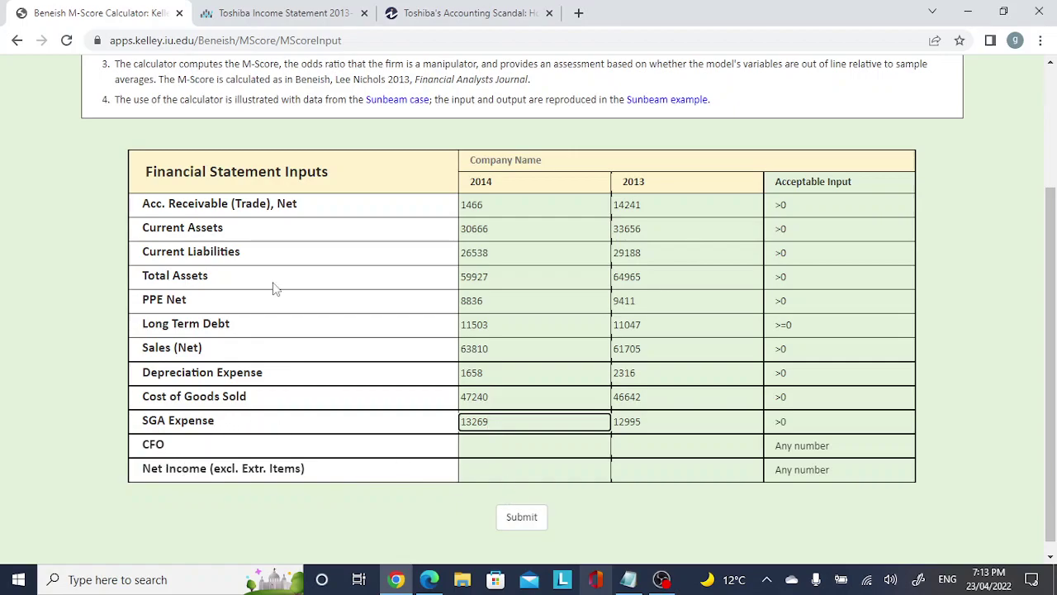
Enter net income of 1018 for 2013 and 584 for 2014
click(266, 6)
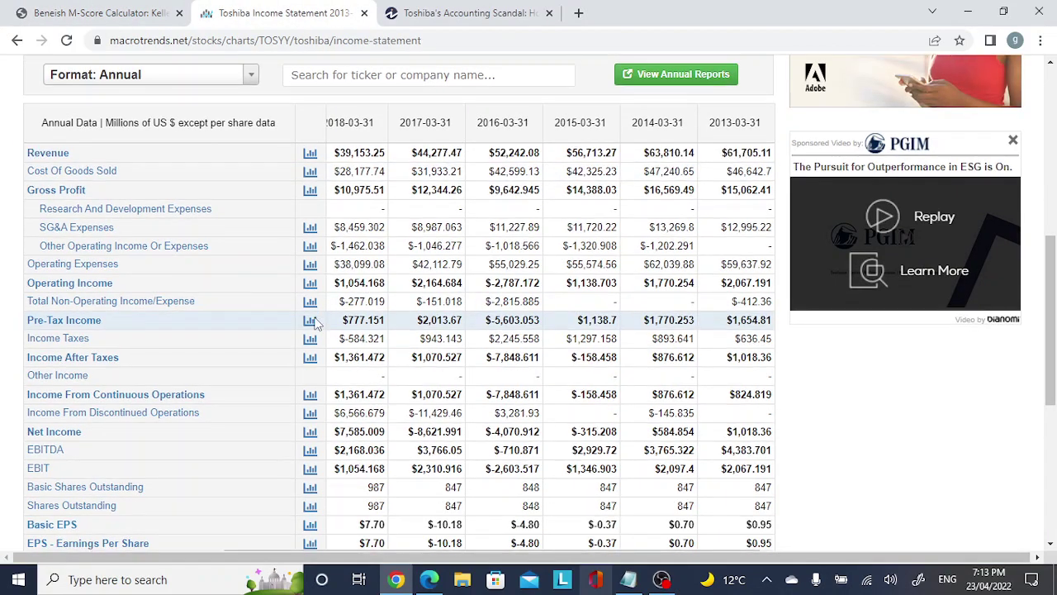
scroll(297, 330, down, 1)
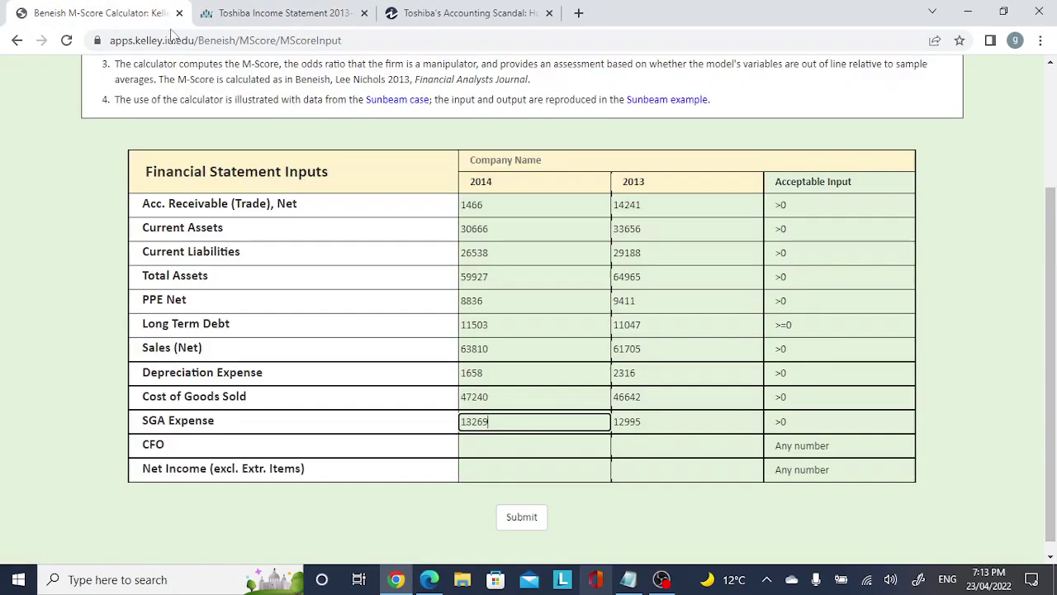
click(132, 12)
click(658, 444)
click(653, 469)
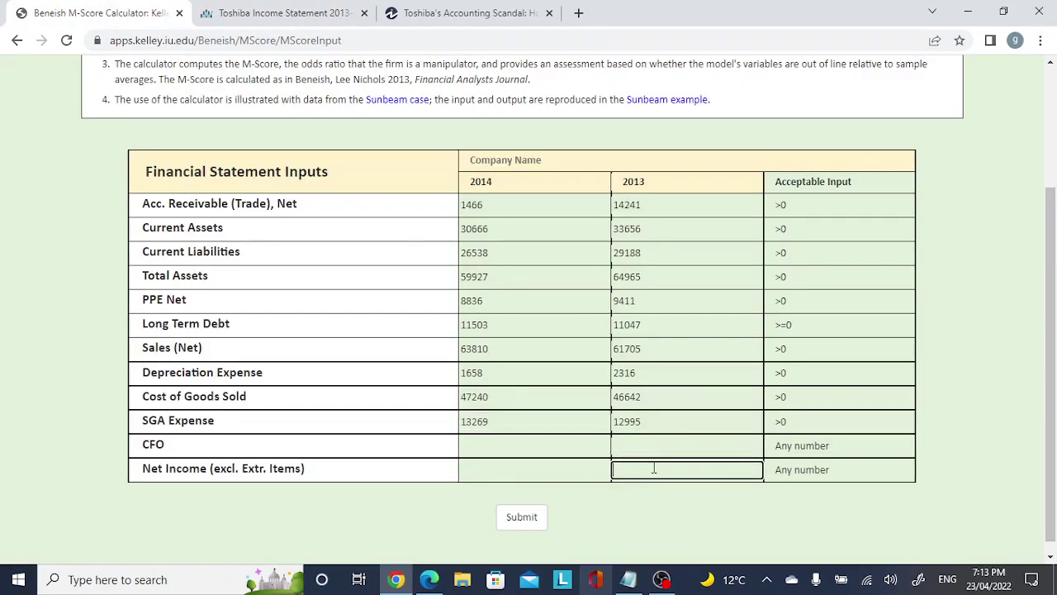
text(101)
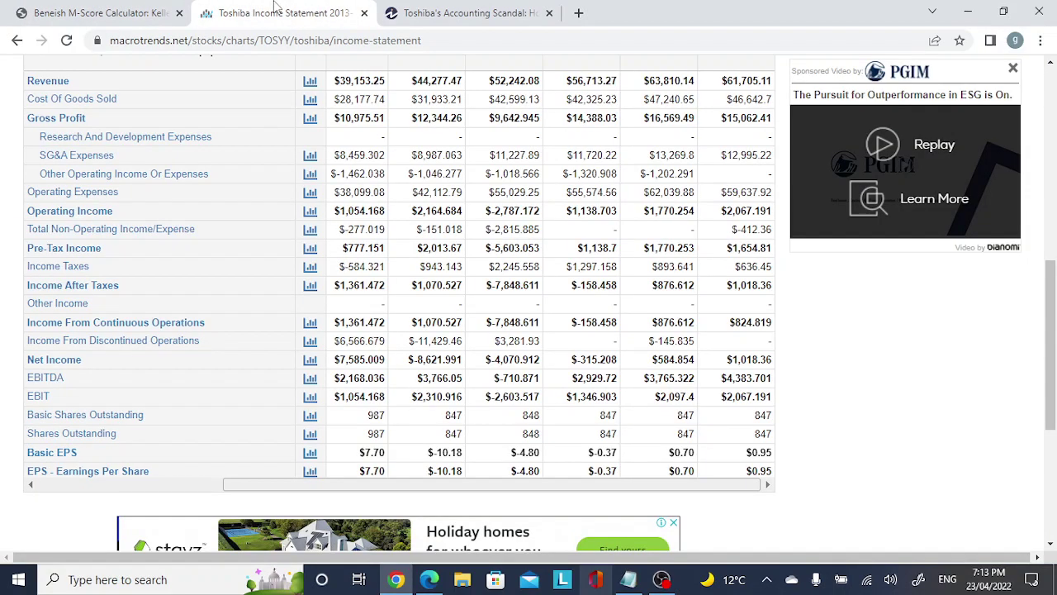
click(281, 12)
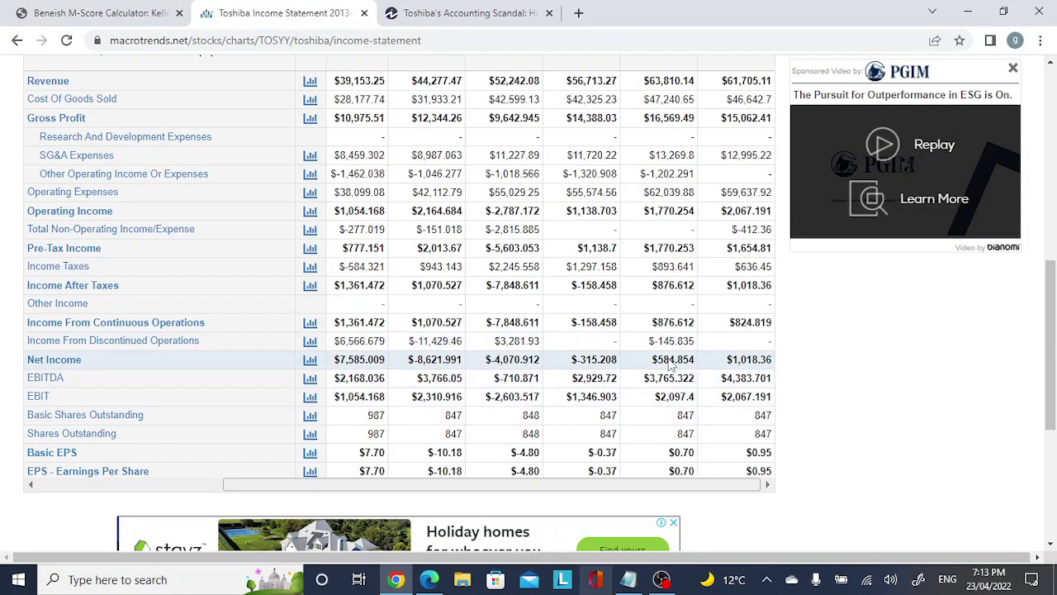
click(99, 12)
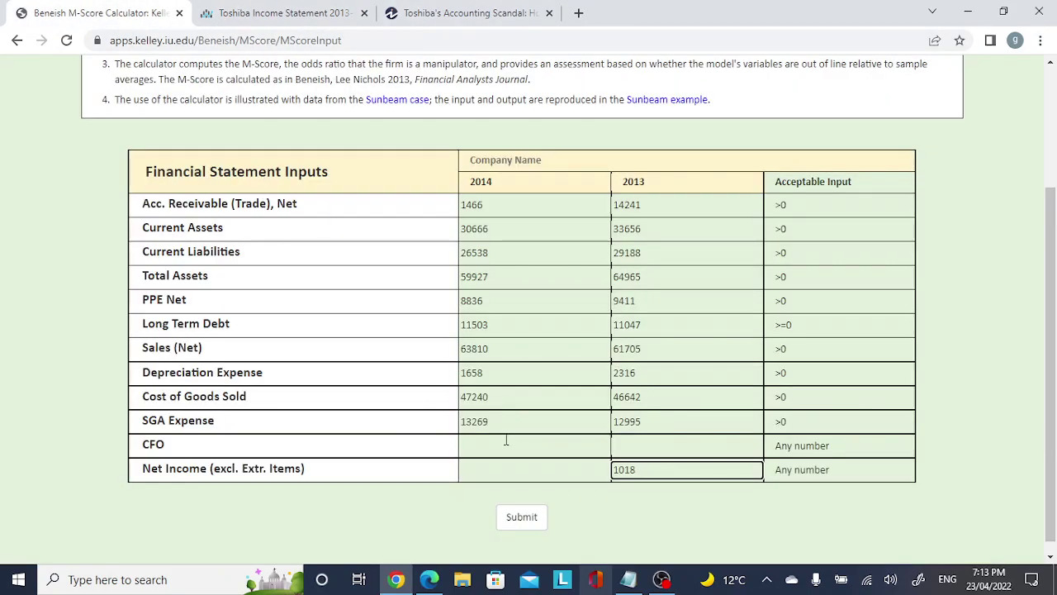
click(515, 465)
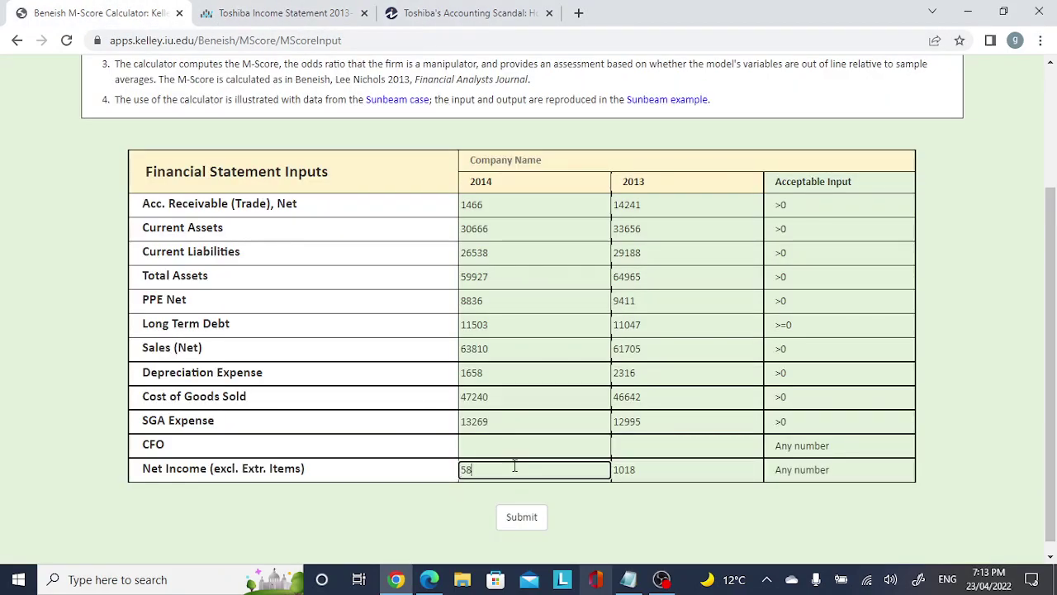
text(584)
key(Tab)
click(272, 13)
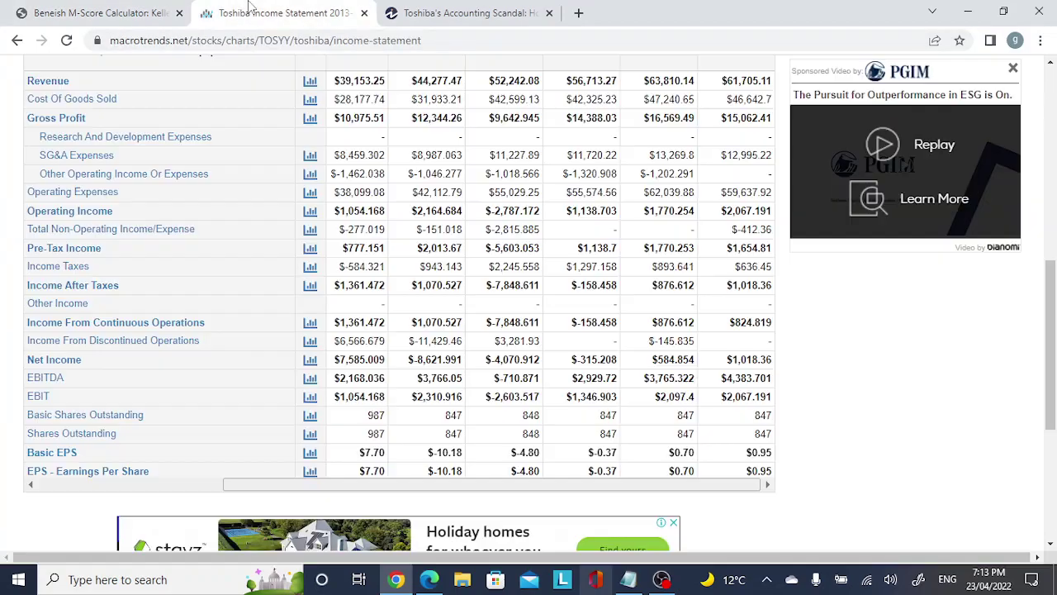
Open Toshiba's cash flow statement and scroll to operating cash flow for 2014 and 2013
scroll(345, 271, up, 2)
scroll(231, 236, up, 3)
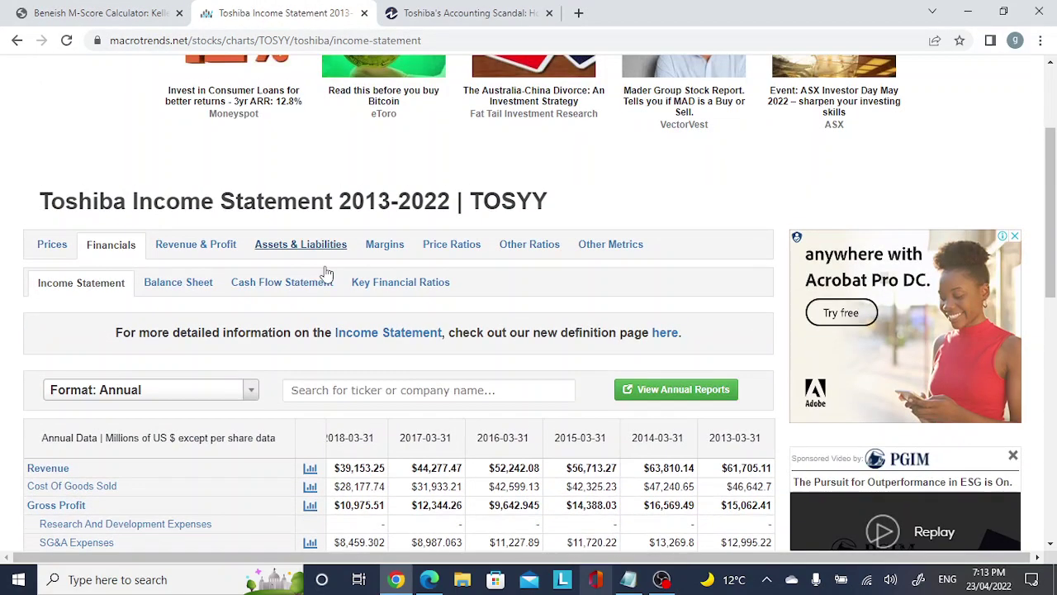
click(307, 284)
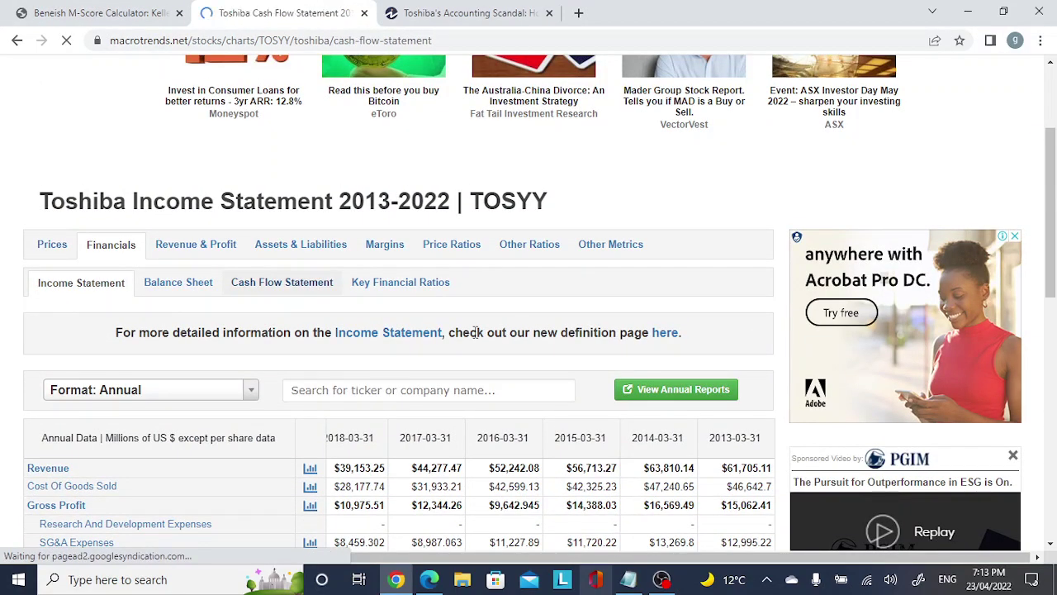
scroll(755, 424, down, 5)
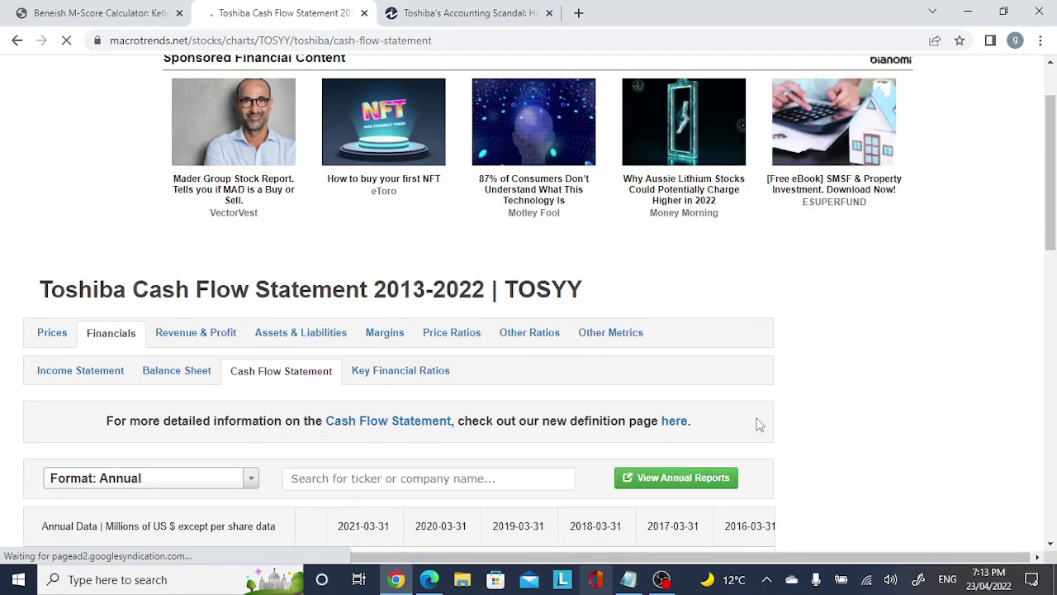
scroll(758, 423, down, 7)
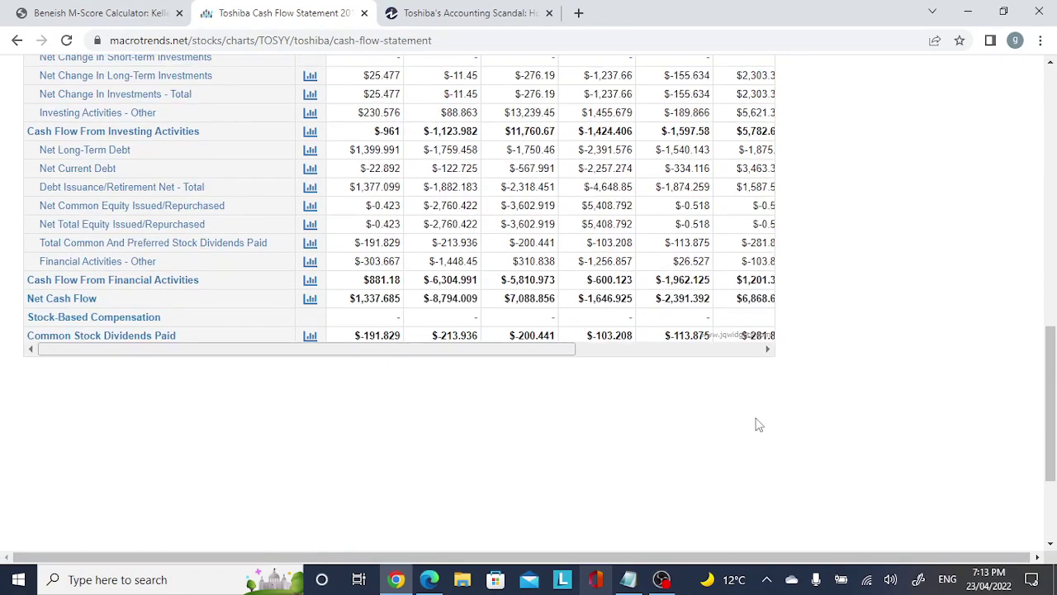
scroll(747, 329, right, 2)
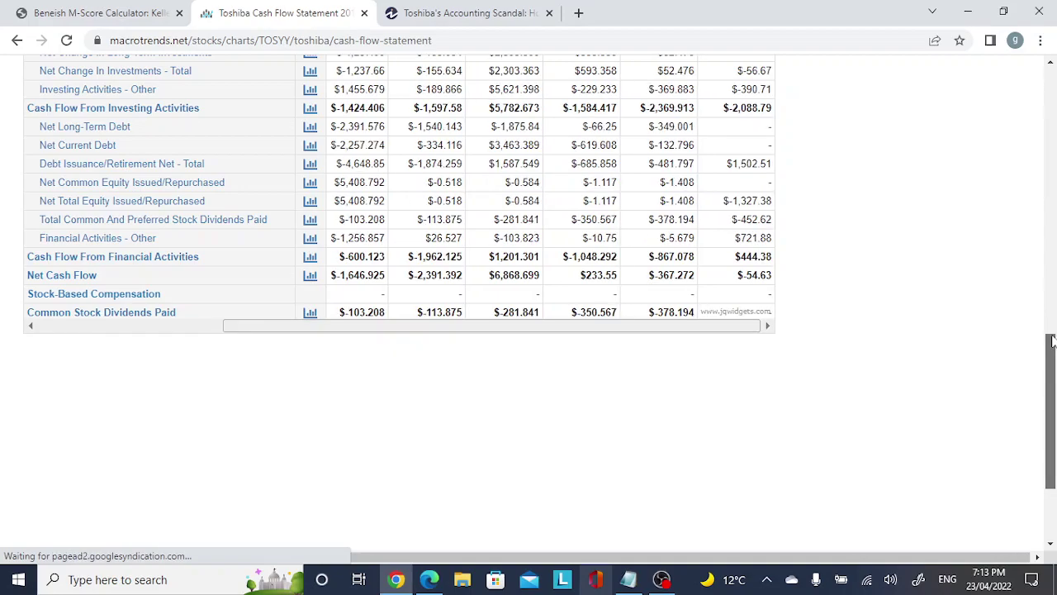
drag(1052, 341, 1052, 201)
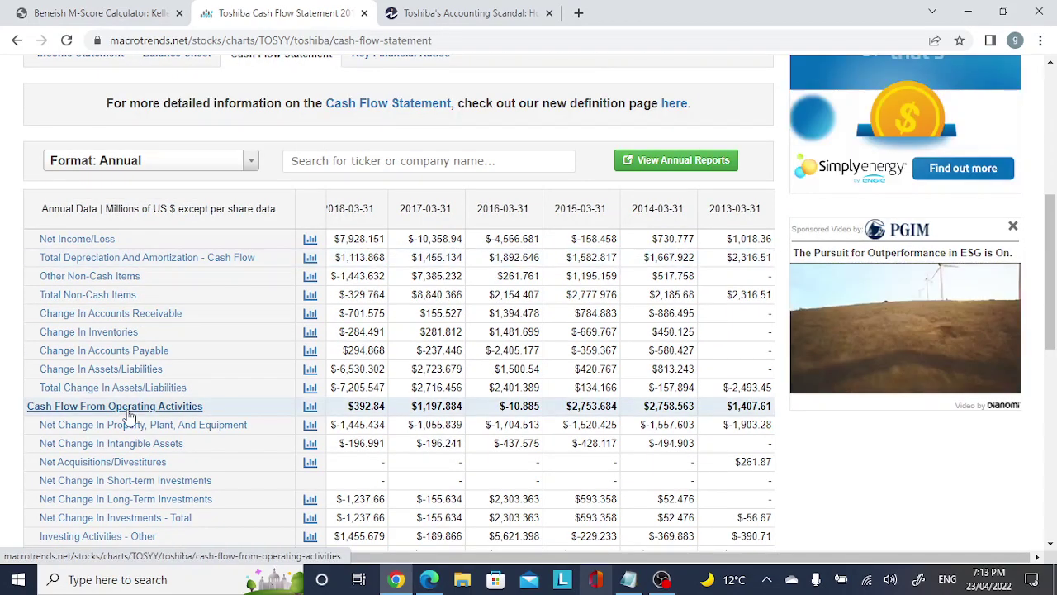
Enter CFO of 1407 for 2013 and 2758 for 2014
click(142, 10)
click(665, 442)
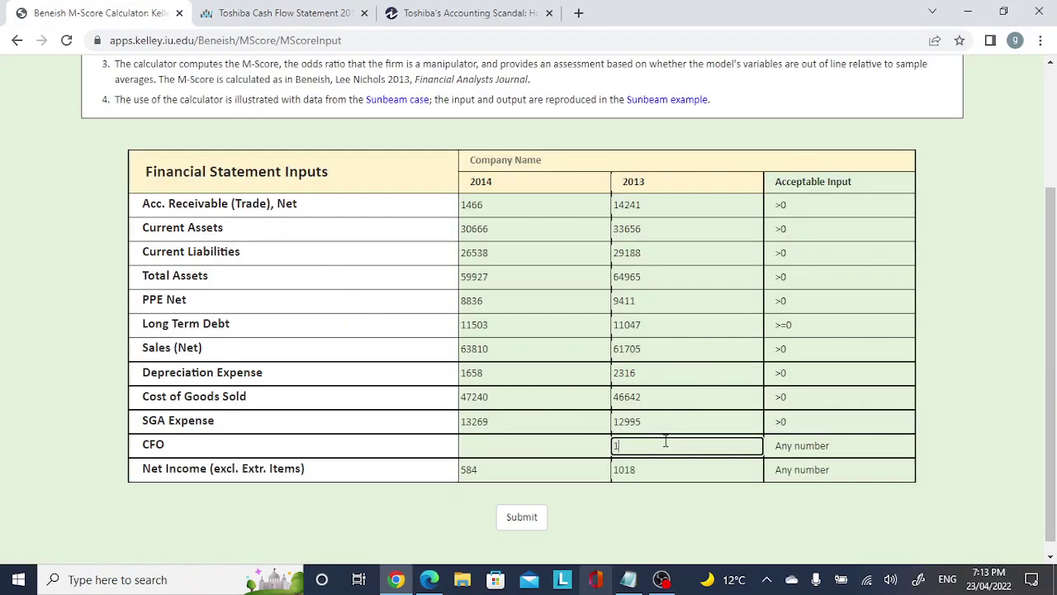
text(1407)
click(272, 13)
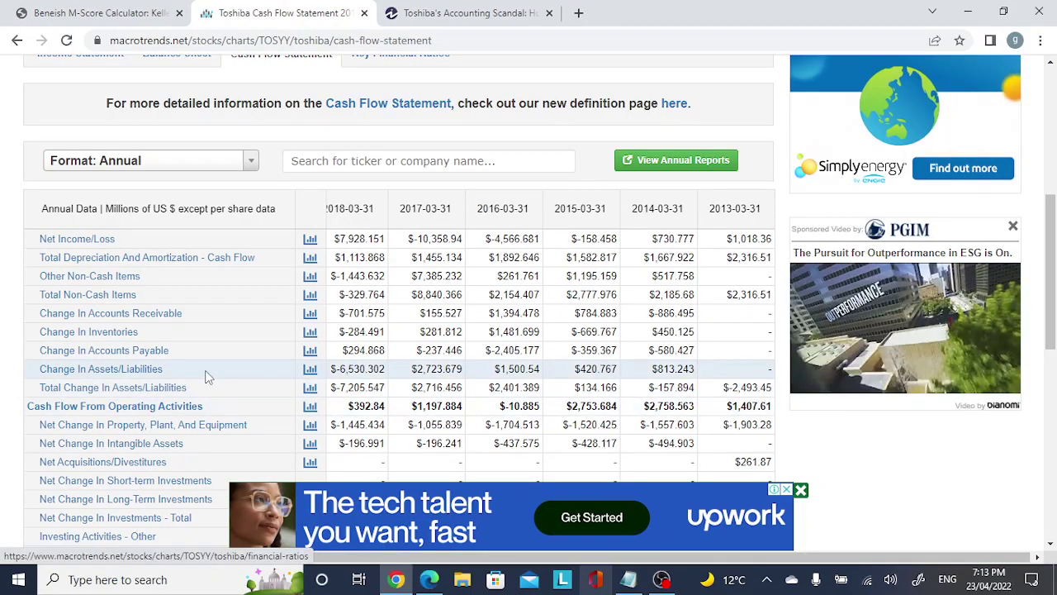
key(ctrl+shift+Tab)
click(487, 440)
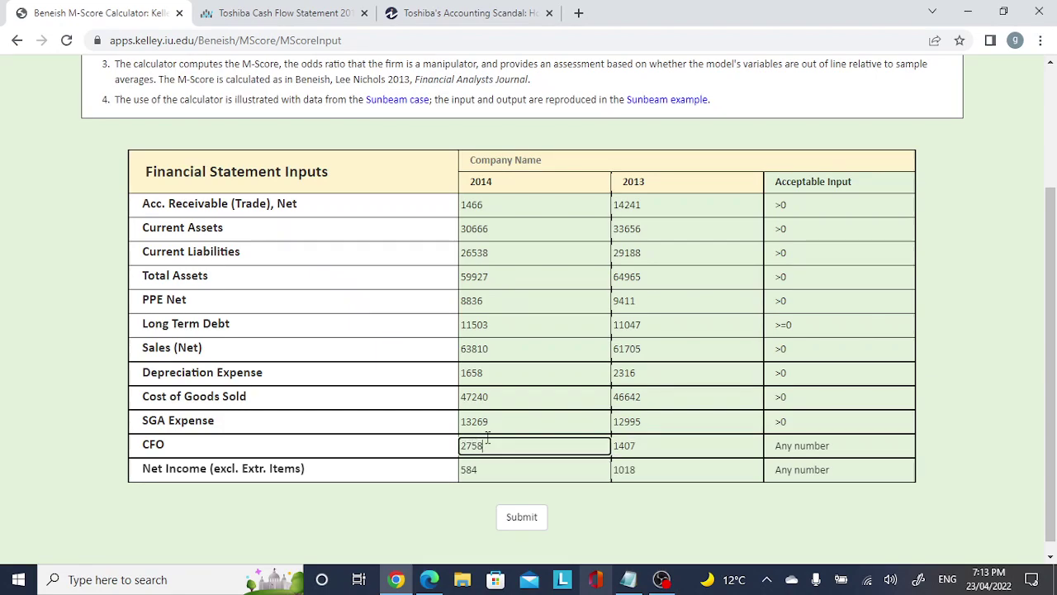
Submit Toshiba's figures and review the result: M-Score -3.295, no manipulation, odds 0.07 to 1
click(521, 517)
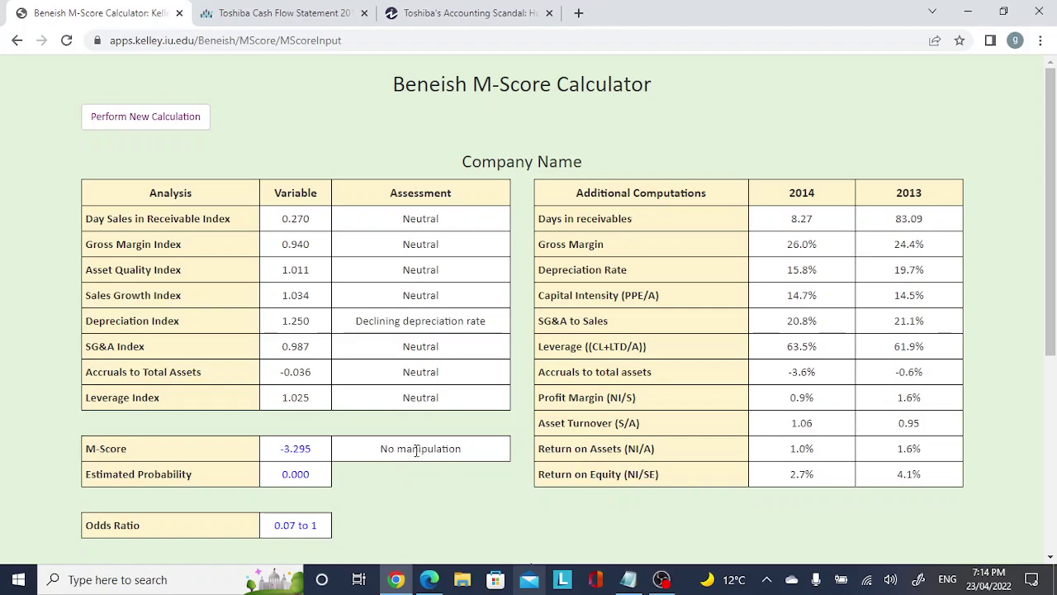
scroll(489, 510, down, 1)
scroll(487, 511, down, 4)
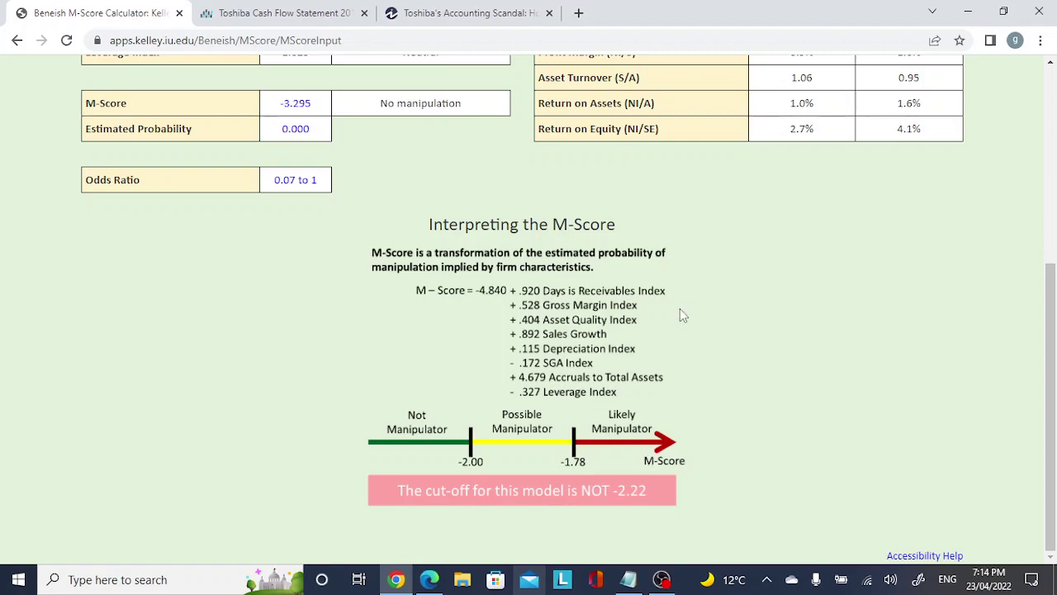
scroll(636, 320, up, 2)
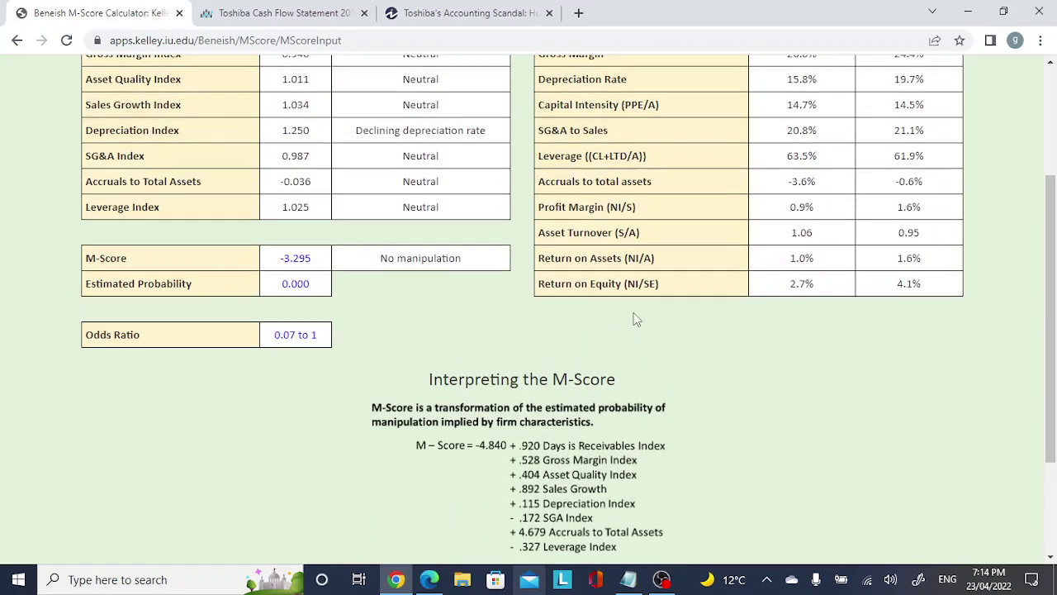